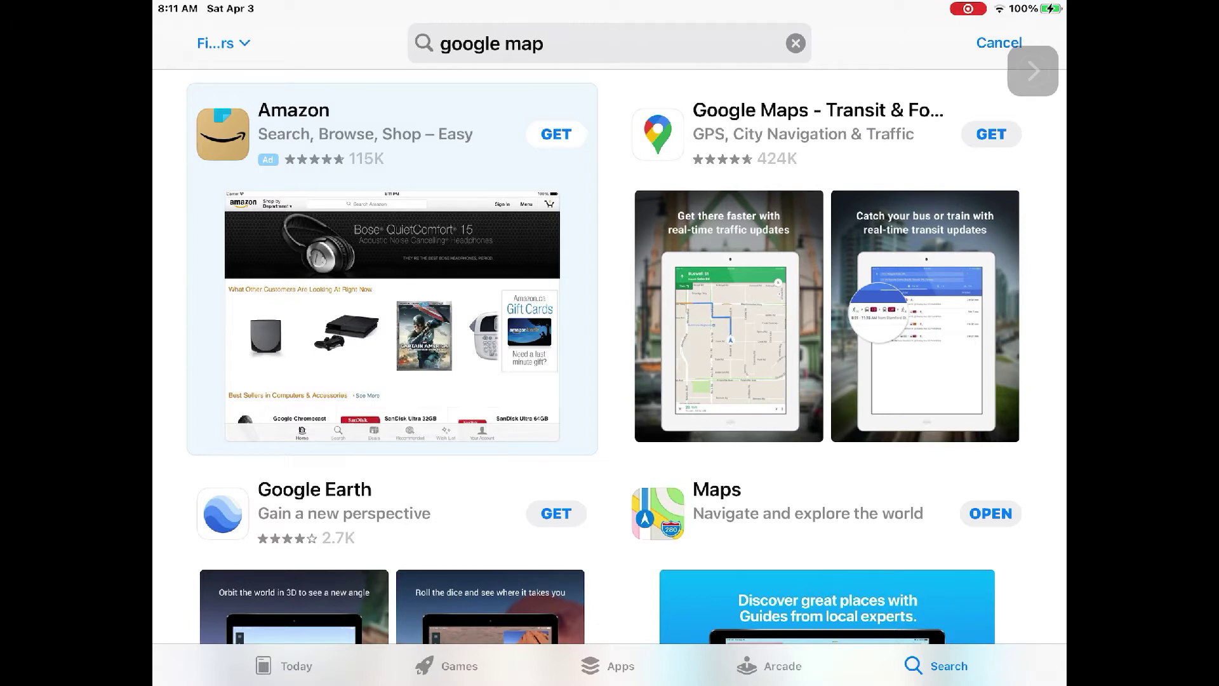
Try to get Google Maps on the iPad, then abandon the sign-in prompt.
left_click(992, 134)
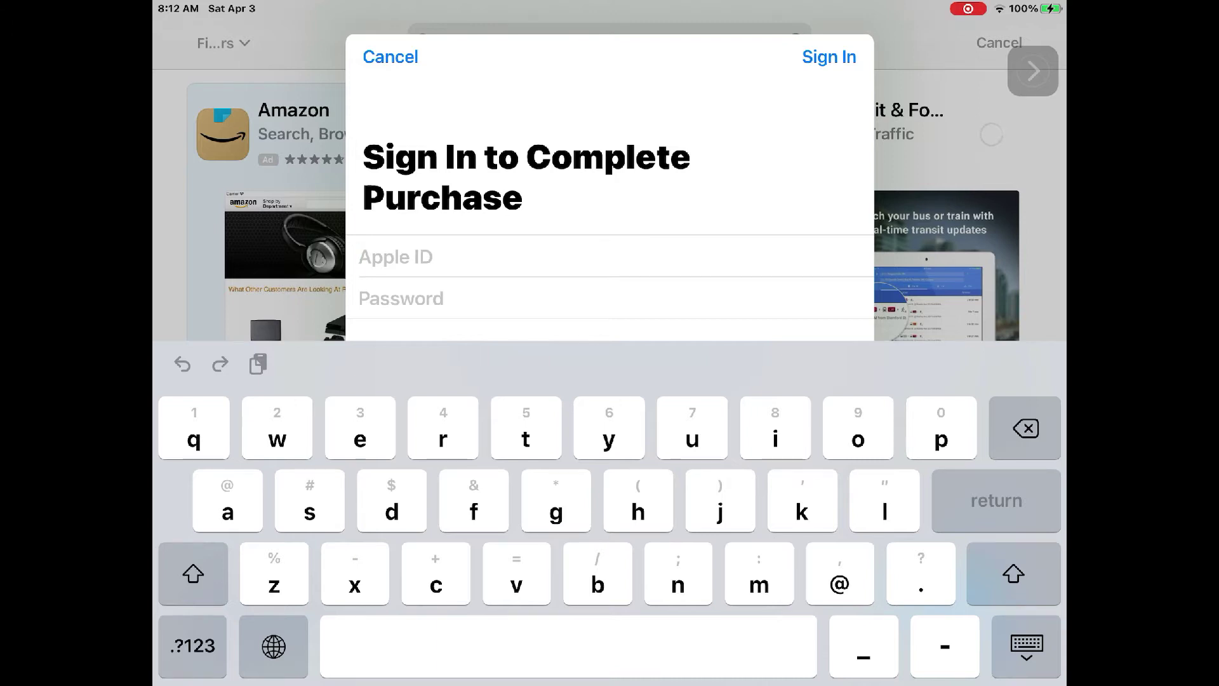
left_click(828, 57)
left_click(609, 412)
left_click(389, 56)
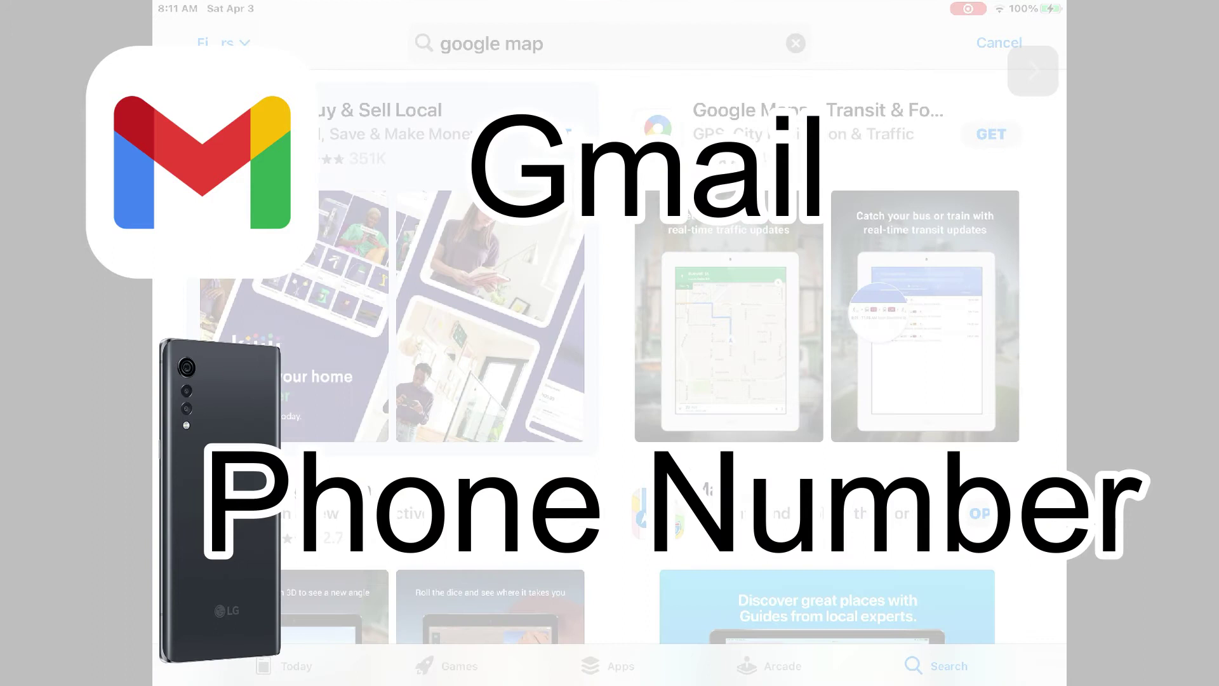
Clear the 'google map' search and return to the App Store's Today page.
left_click(796, 44)
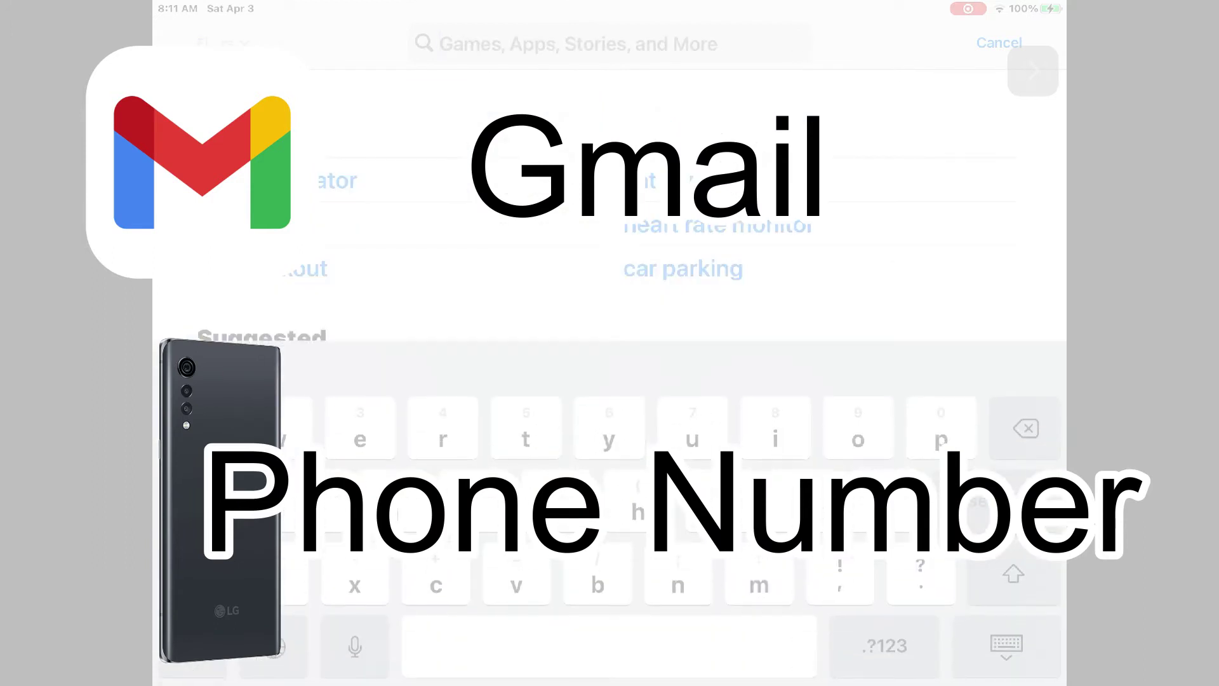
left_click(999, 43)
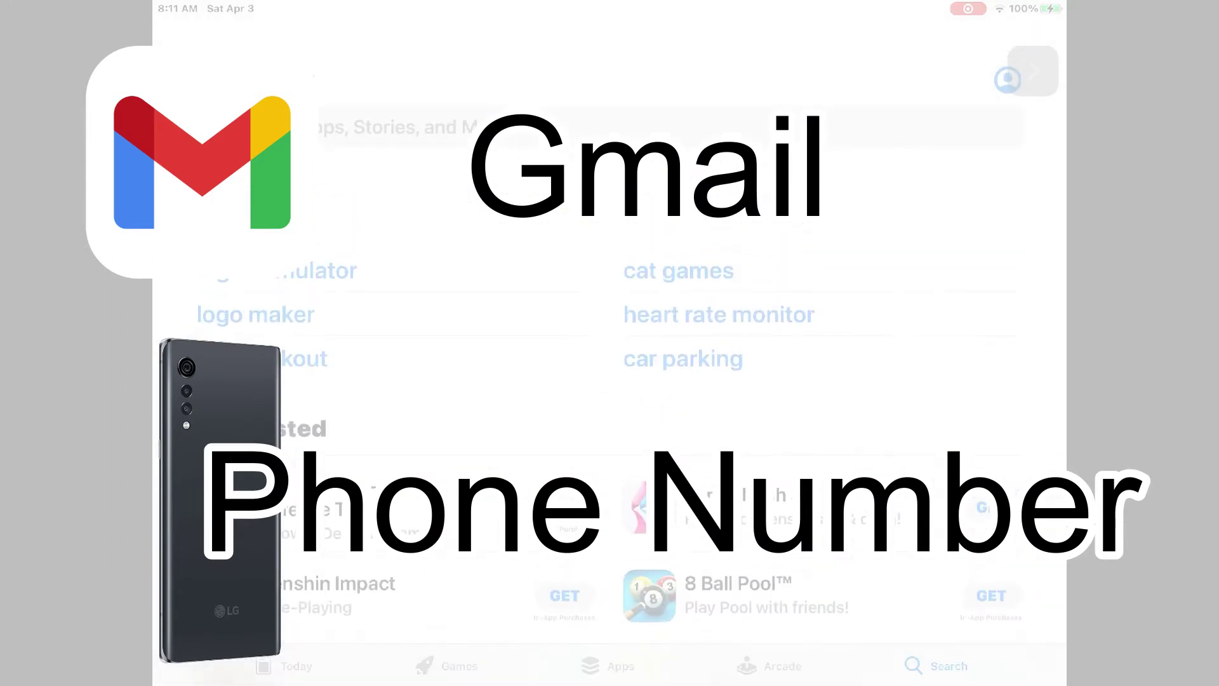
left_click(284, 665)
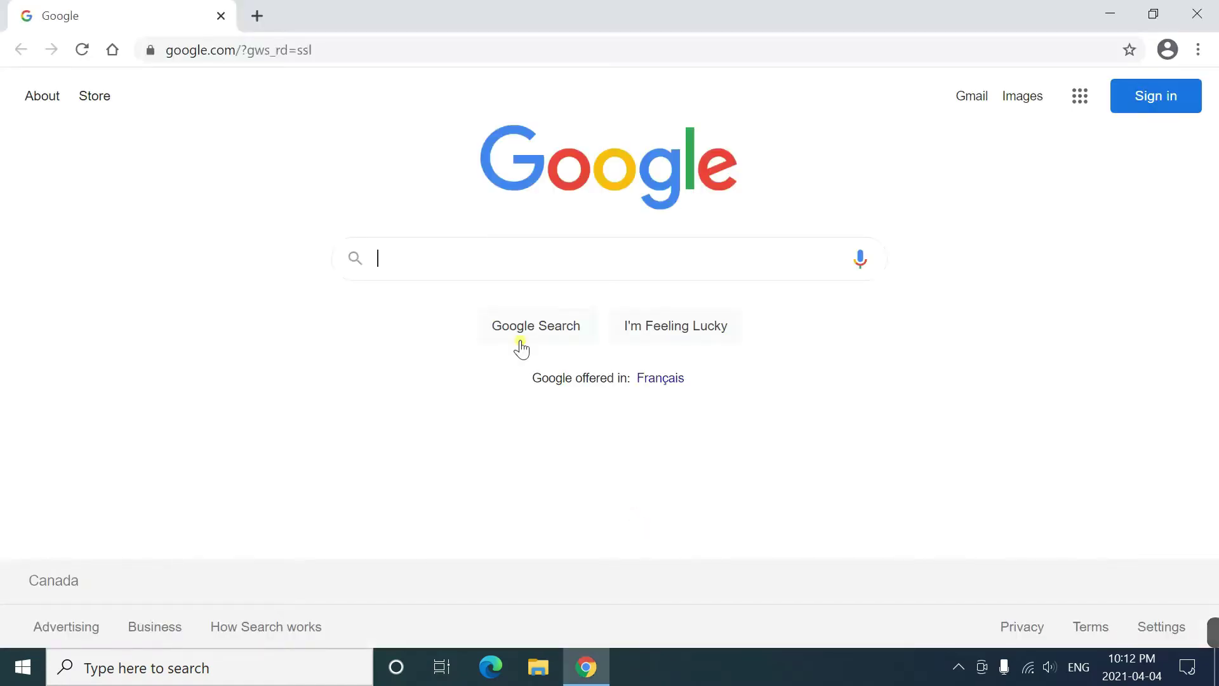
Search Google for 'apple id account page'.
left_click(495, 260)
type("apple id")
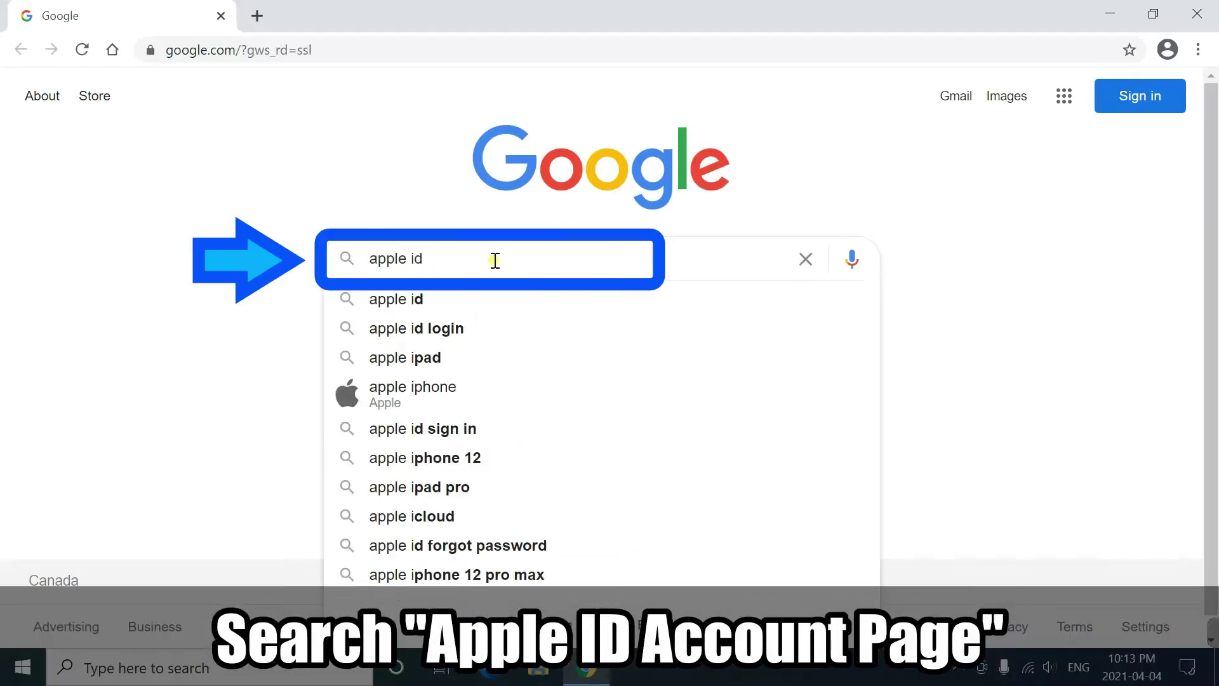
type(" account p")
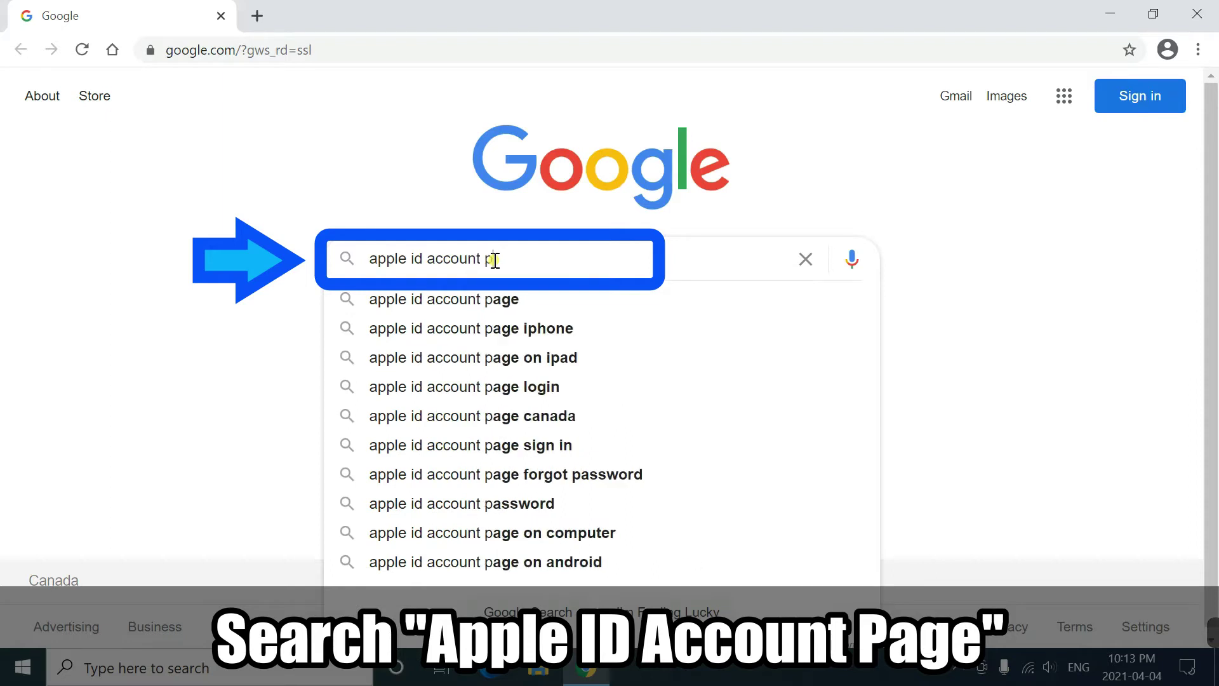
type("age")
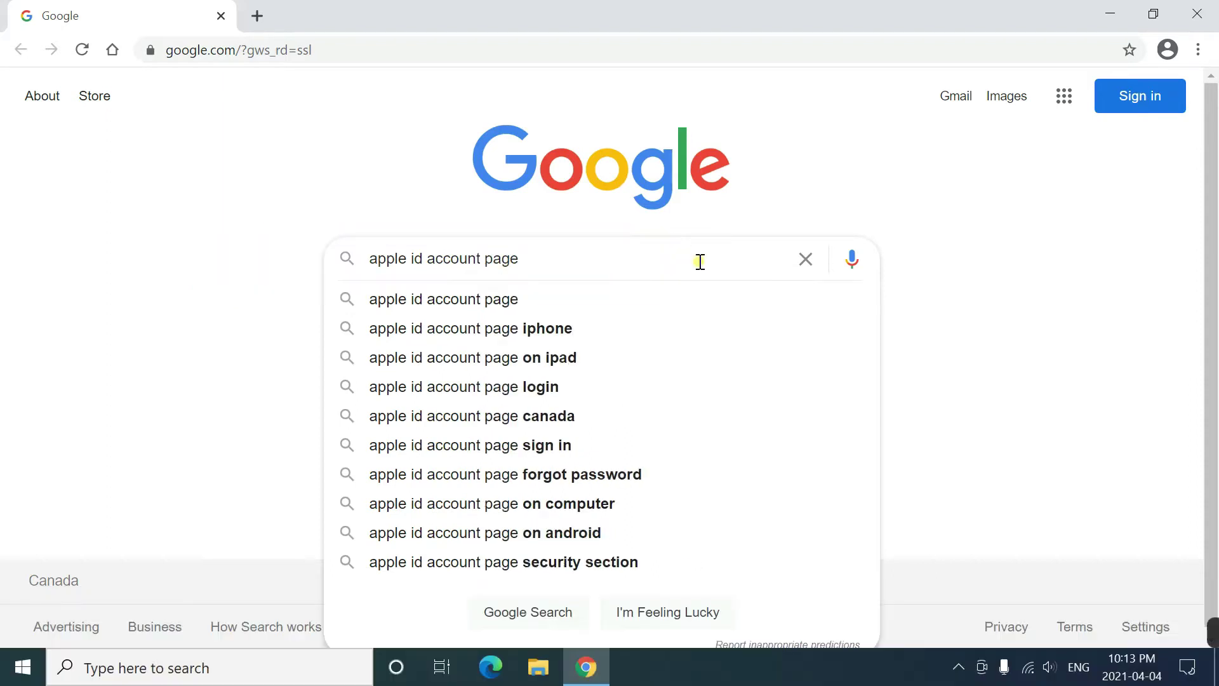
key("Return")
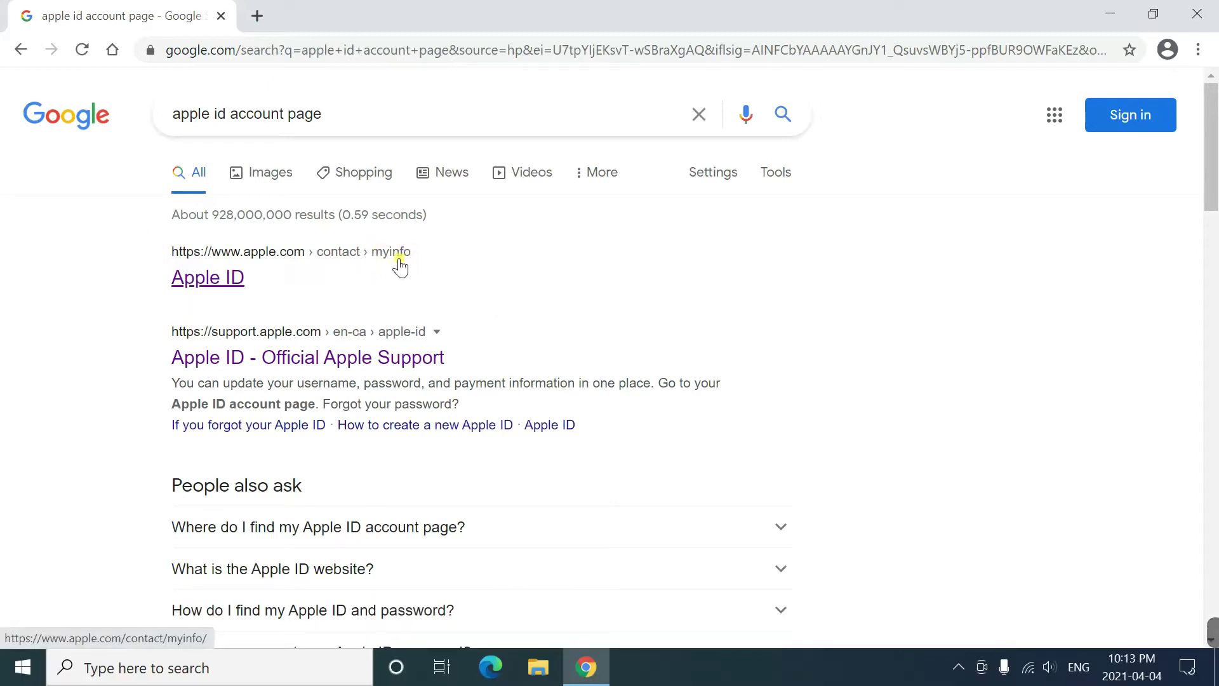
Open the Apple ID search result and go to its 'Create your Apple ID' form.
left_click(237, 279)
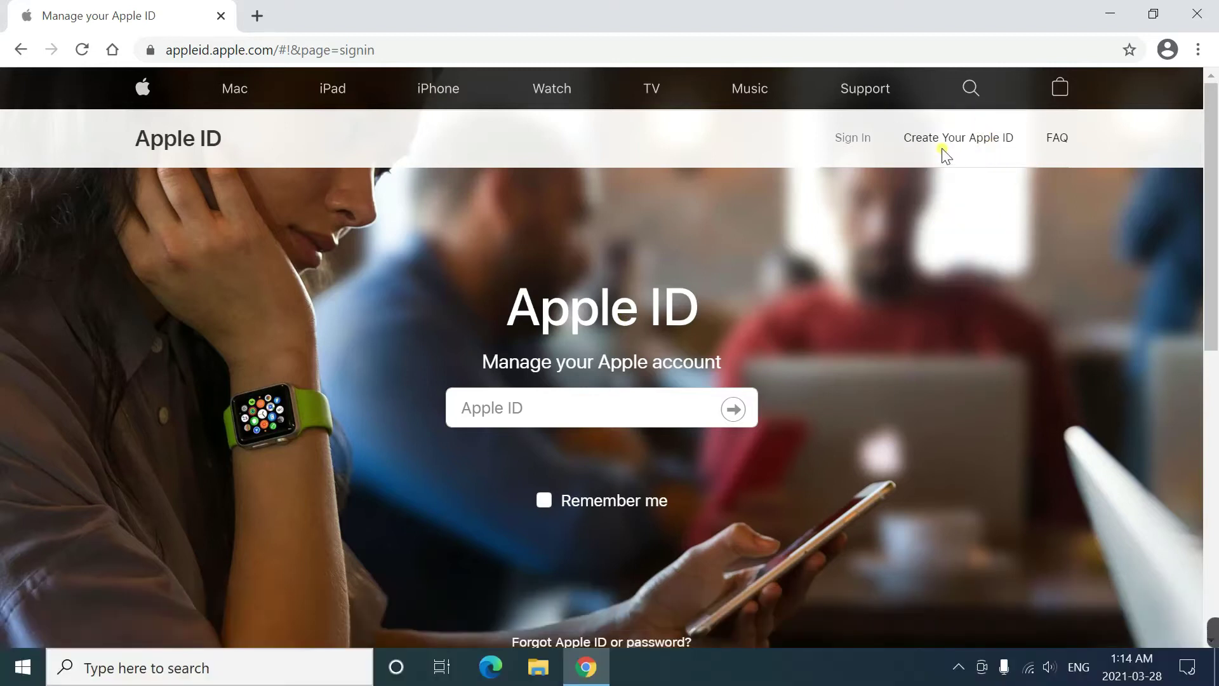
scroll(818, 346, "down", 10)
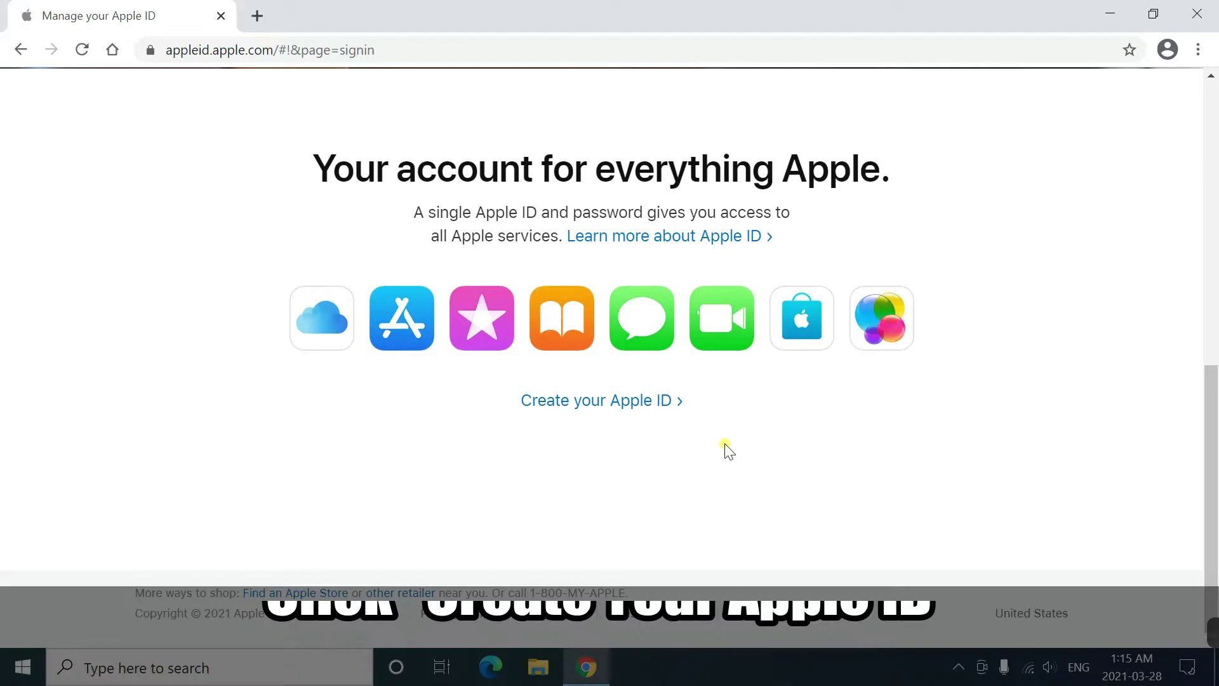
left_click(671, 403)
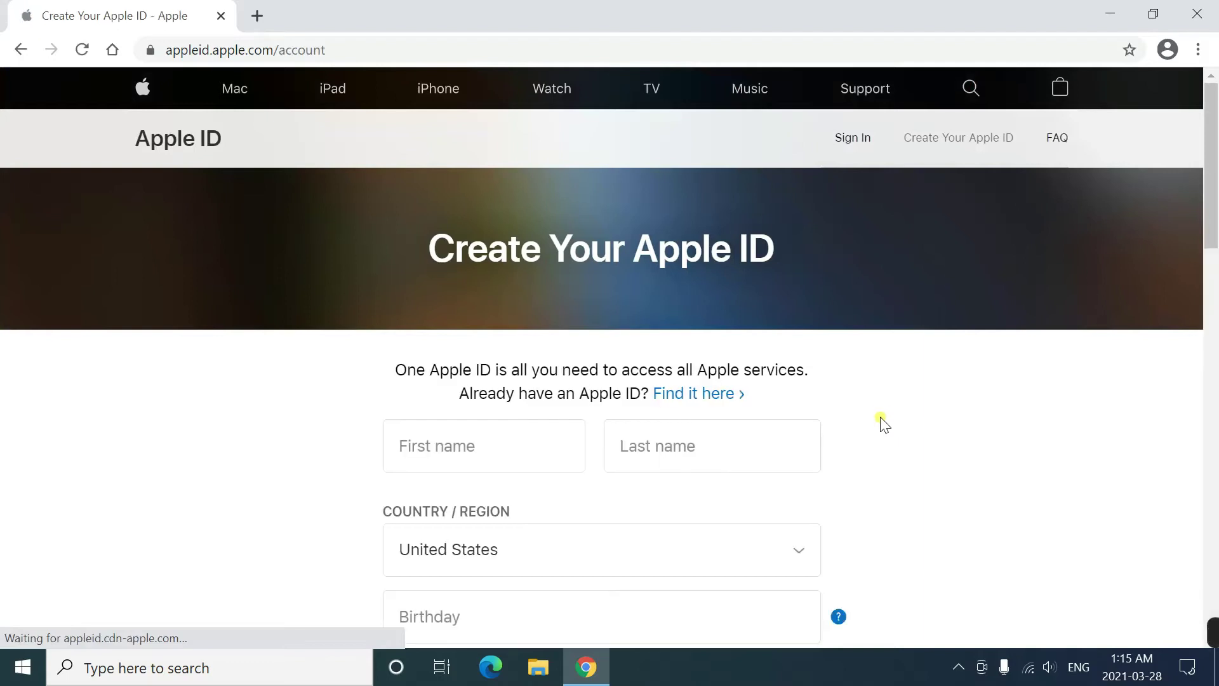
Fill in the first and last name fields of the new-account form.
scroll(469, 356, "down", 1)
left_click(479, 353)
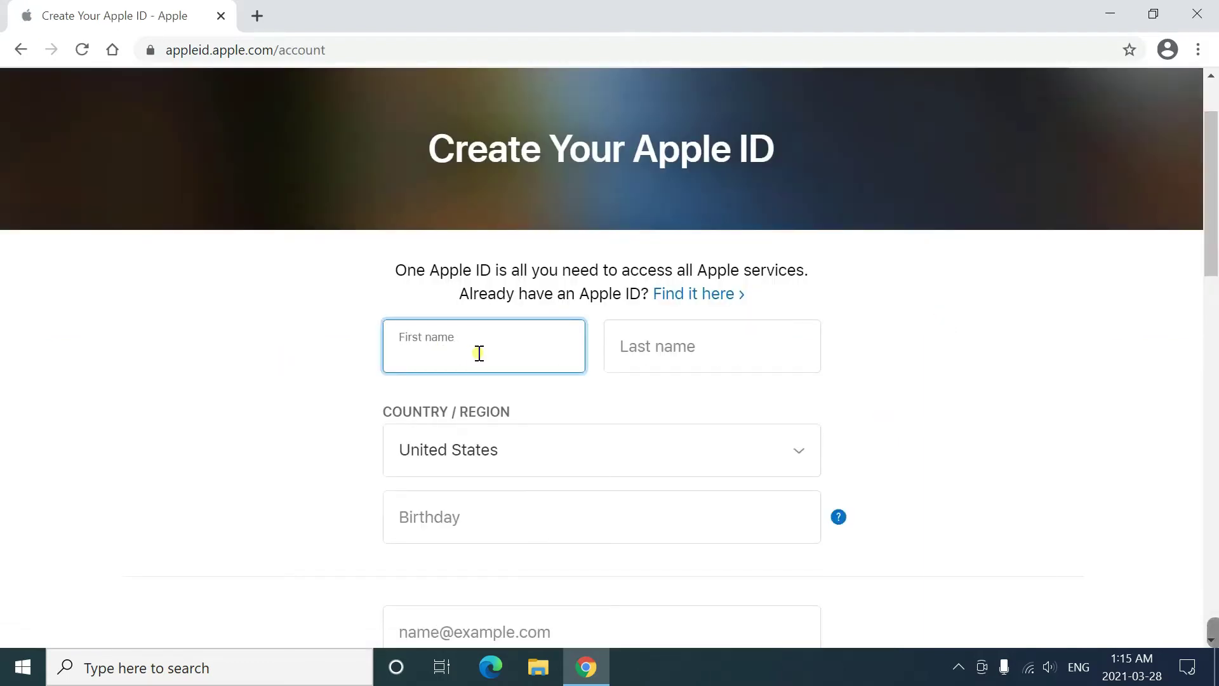
type("Device")
key("Tab")
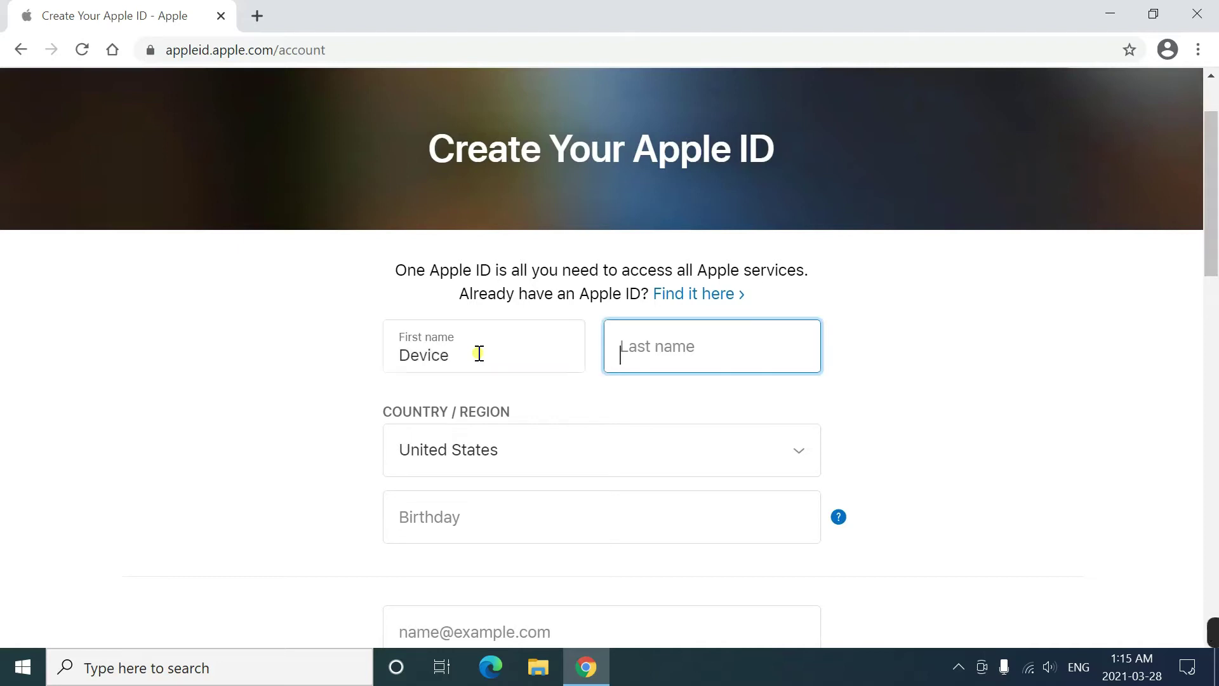
type("TechTip")
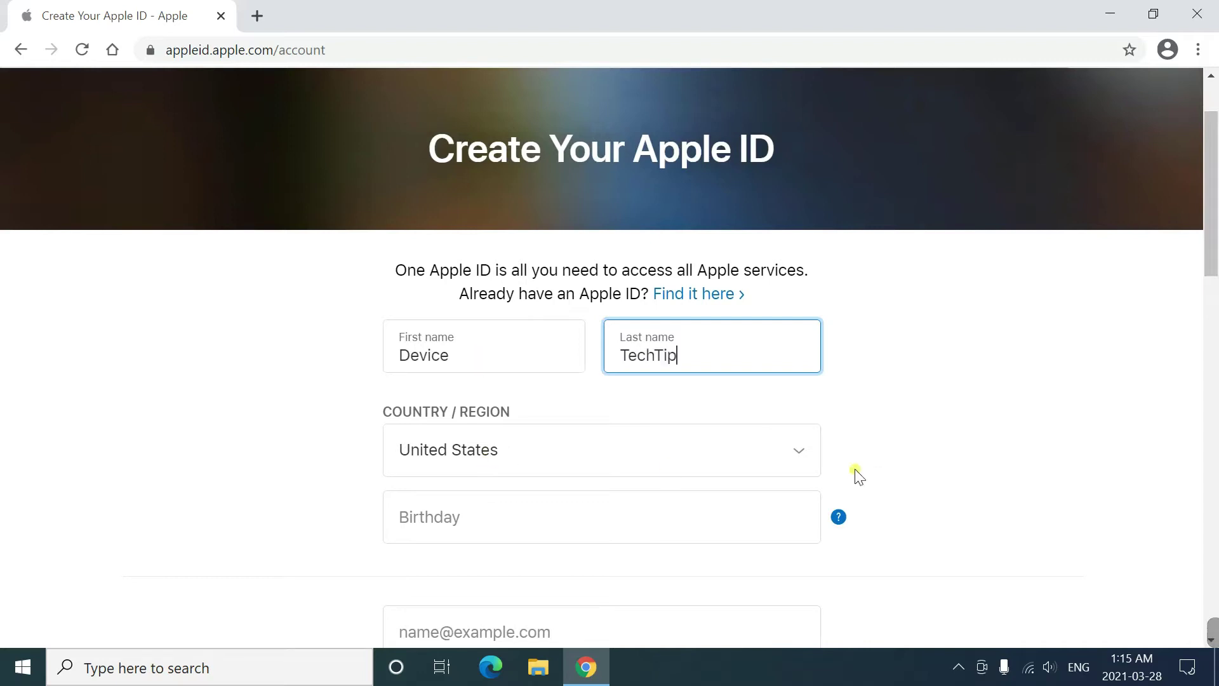
Set the country/region to Canada and enter the birthday 01/01/1990.
left_click(810, 456)
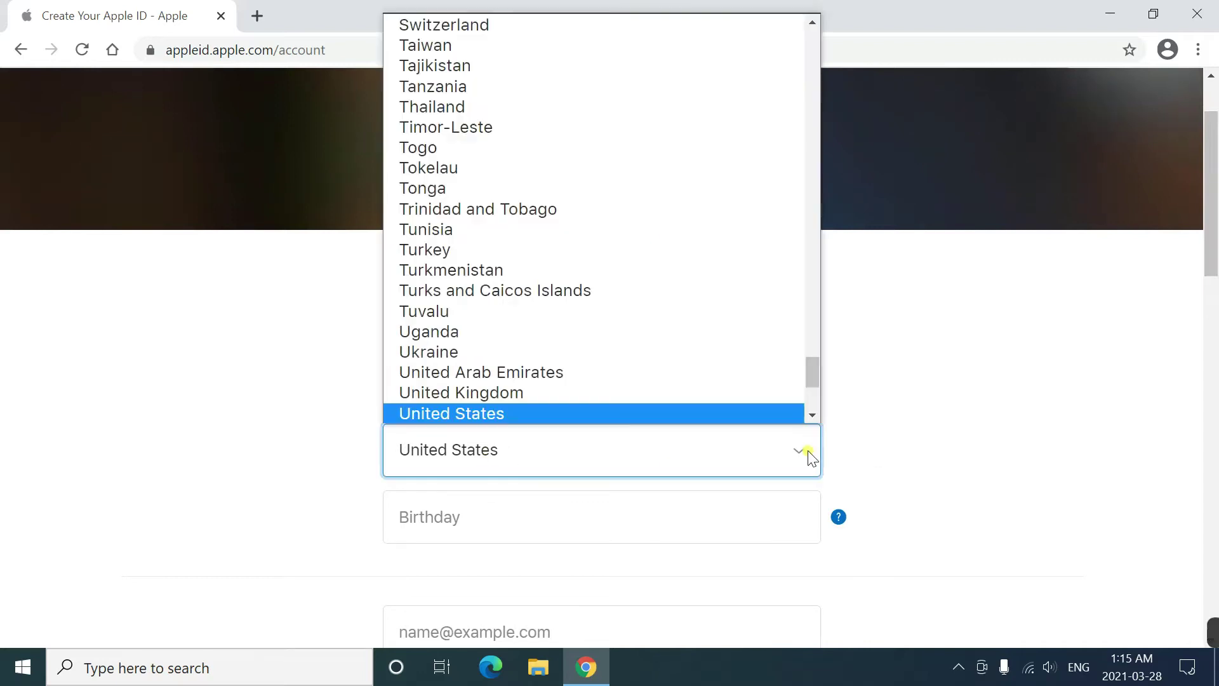
key("c")
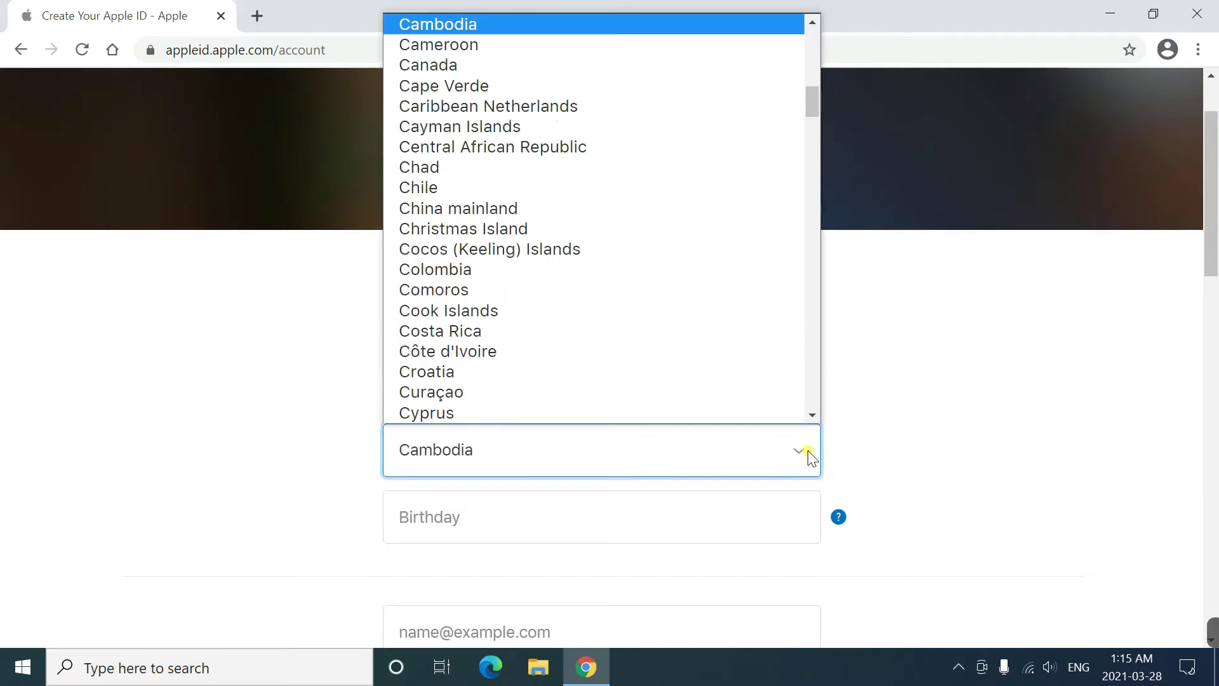
left_click(608, 69)
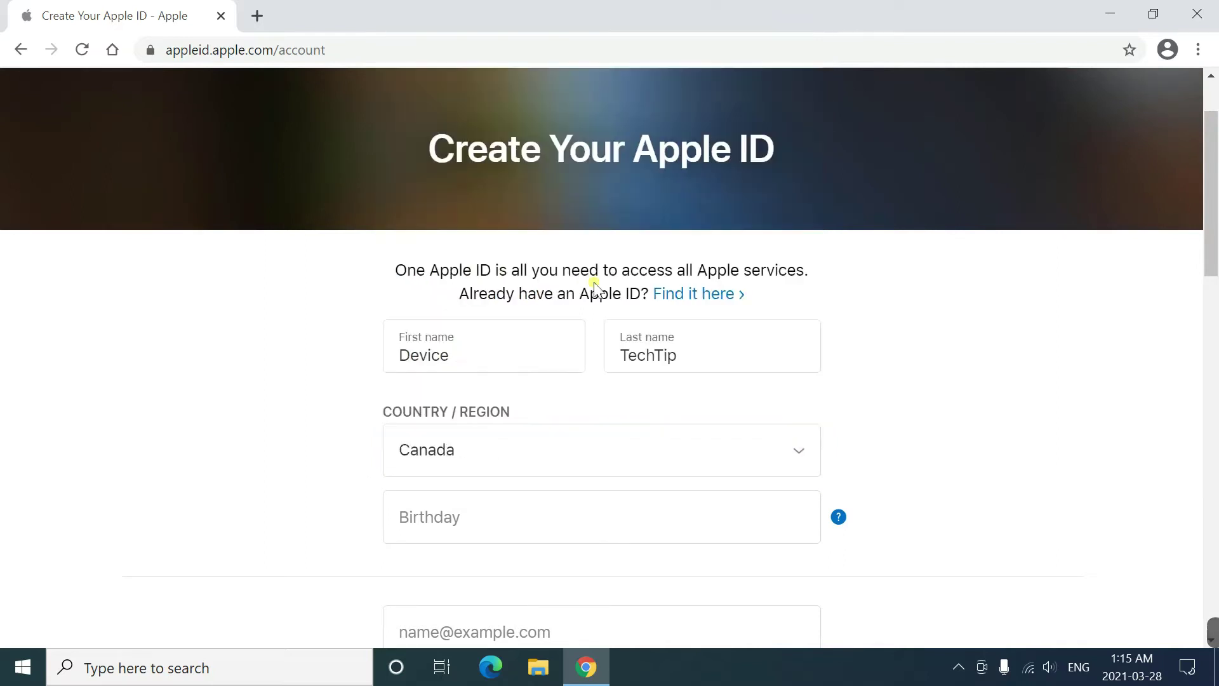
left_click(513, 515)
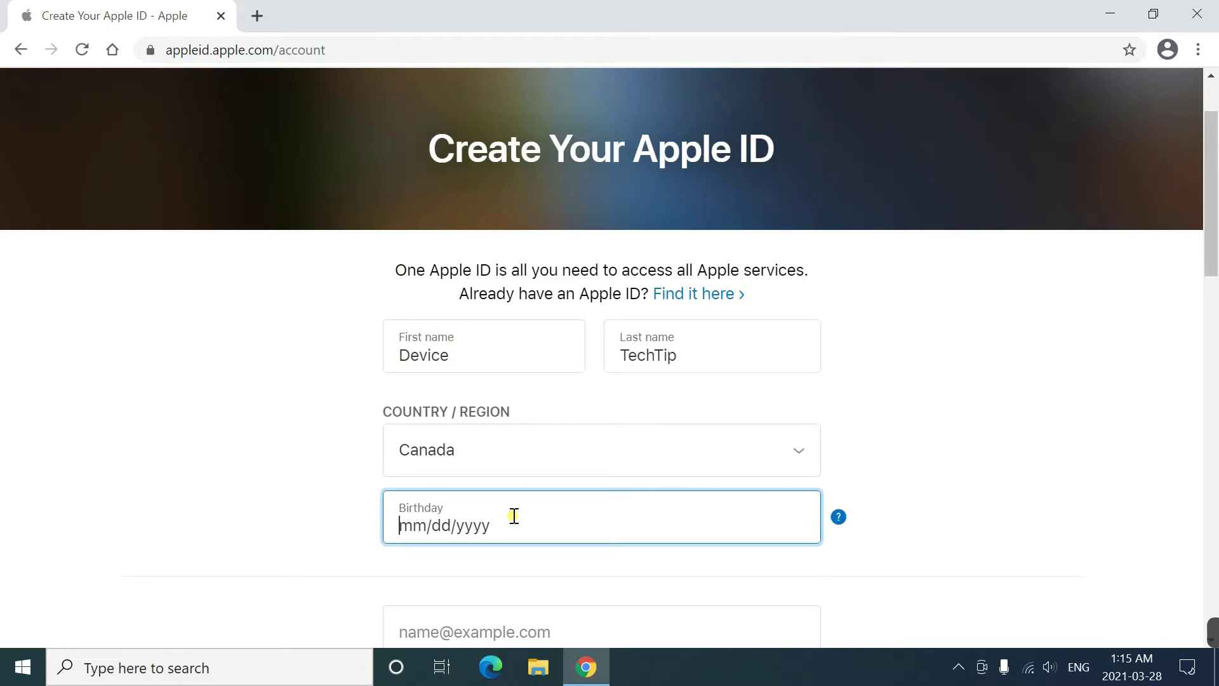
type("01/01/")
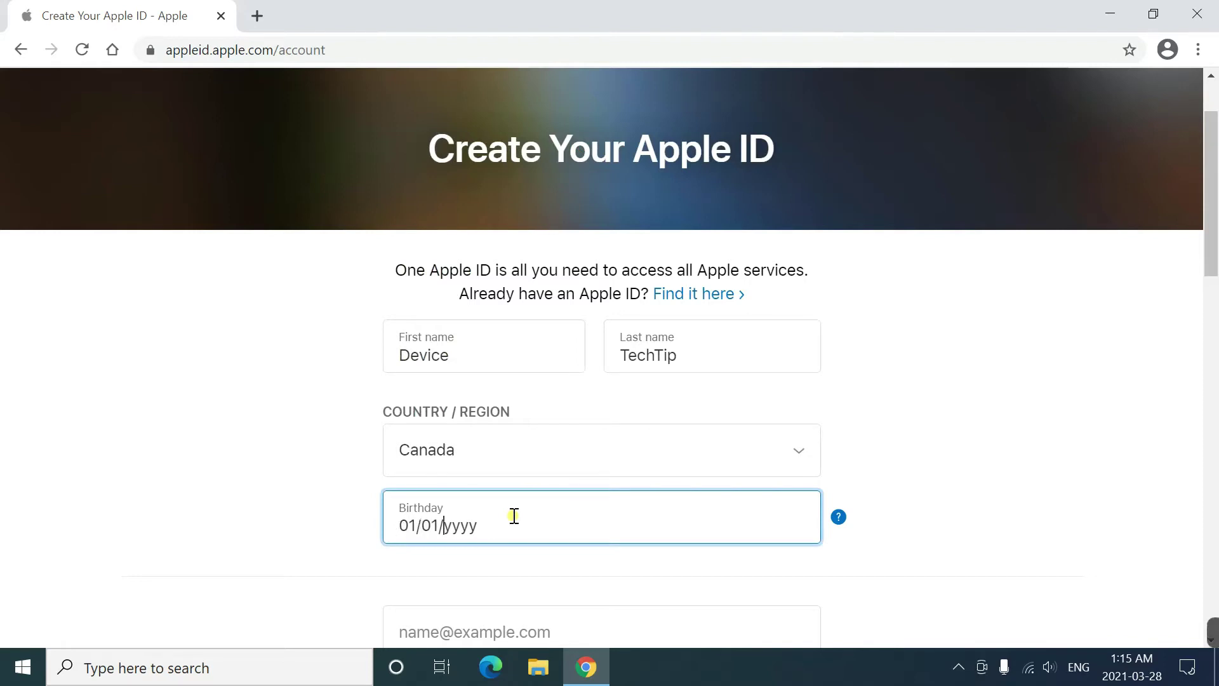
type("1990")
Enter the new account password and type it again in Confirm password.
scroll(304, 518, "down", 5)
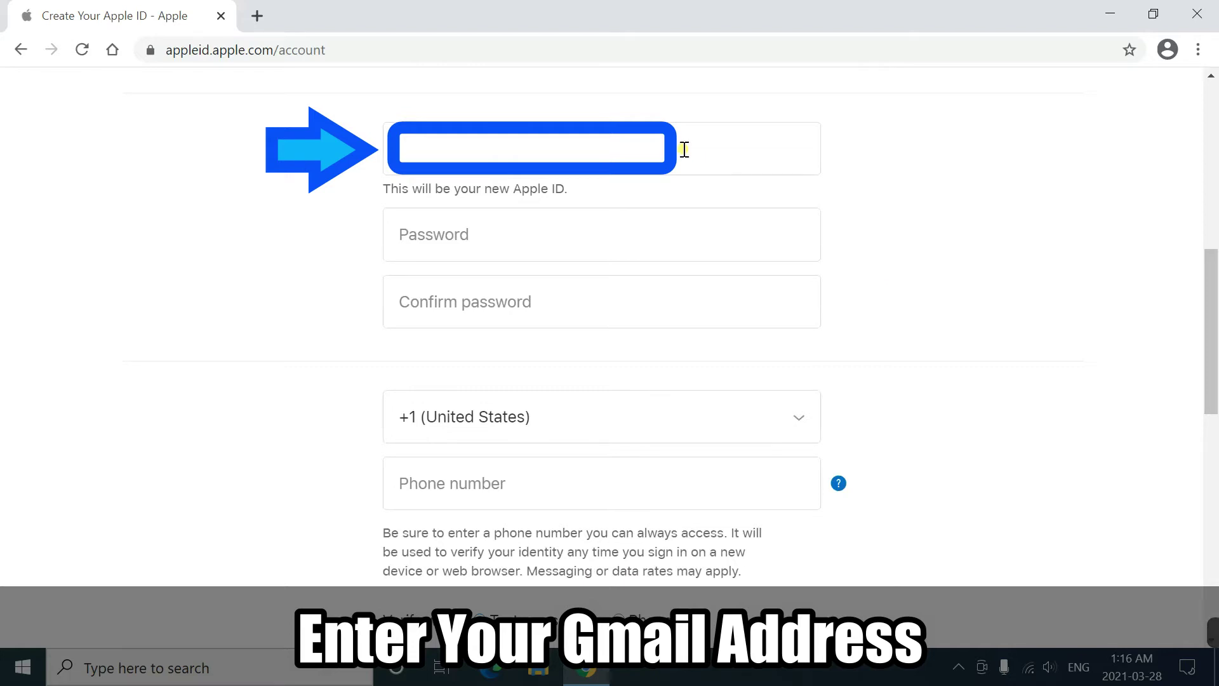
left_click(577, 245)
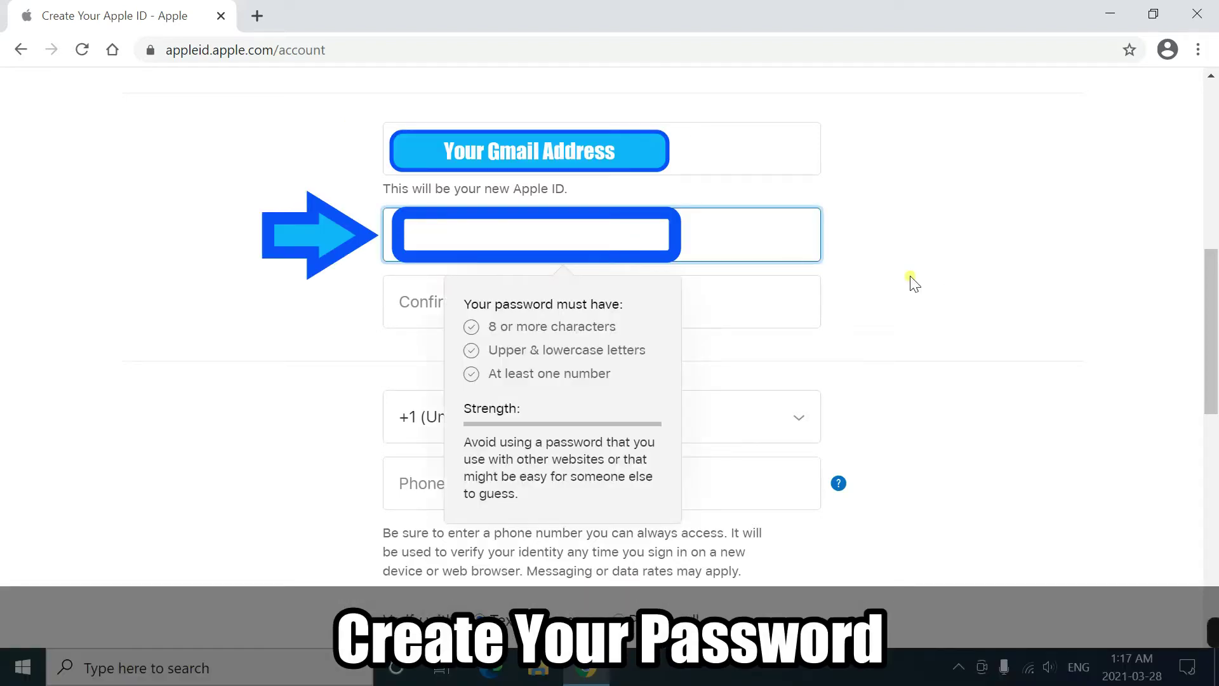
type("••••")
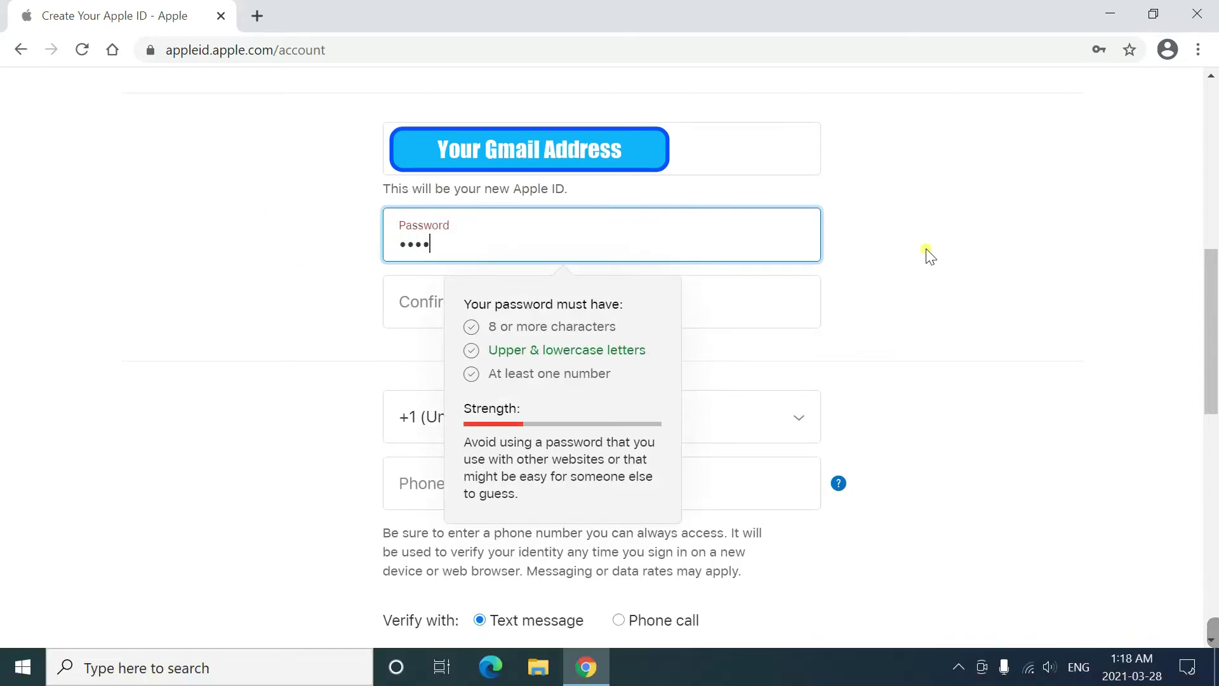
type("•••••••")
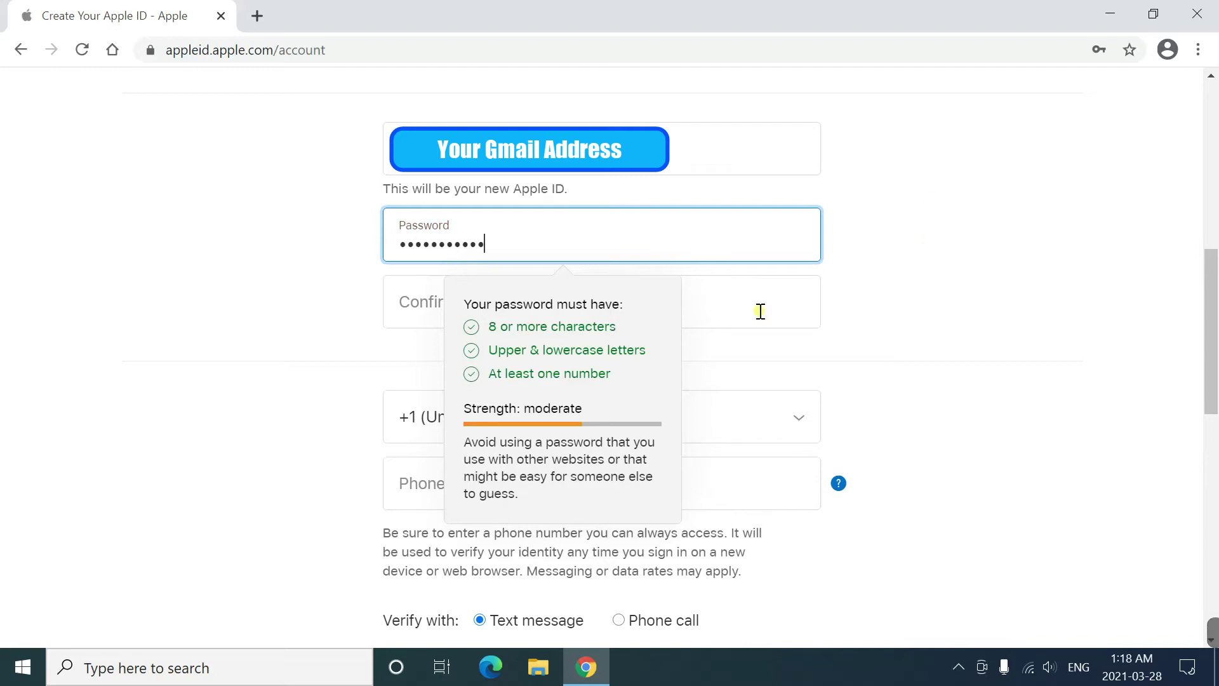
left_click(758, 311)
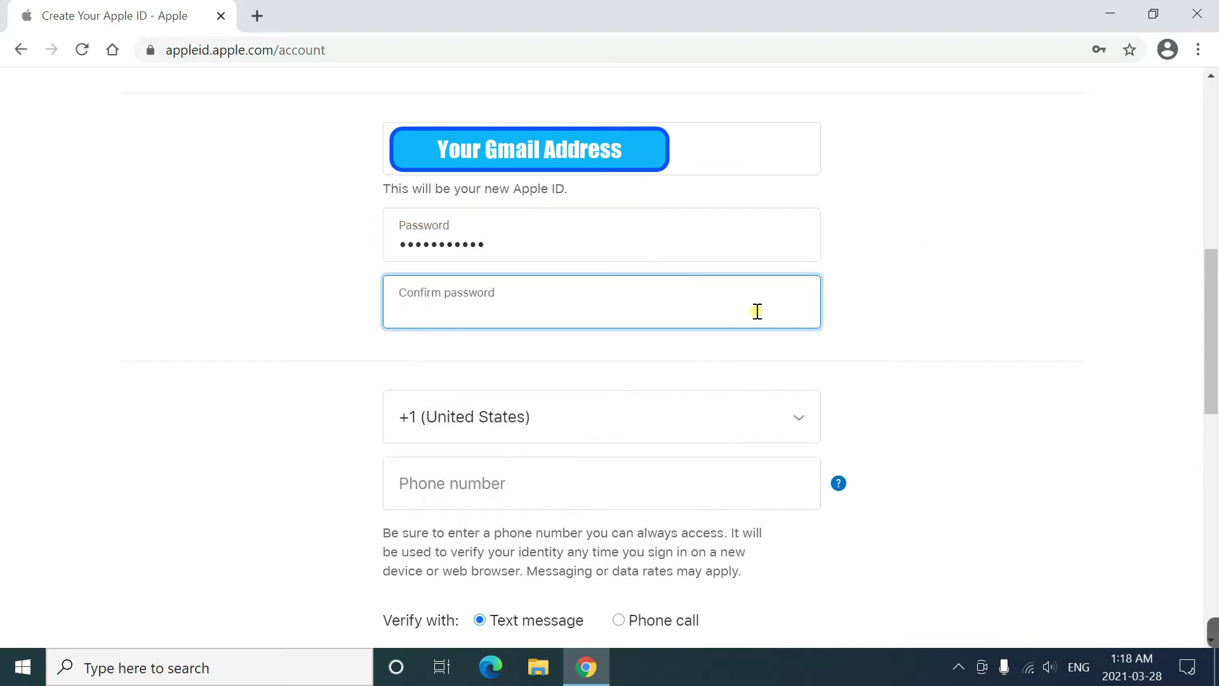
type("•••••••")
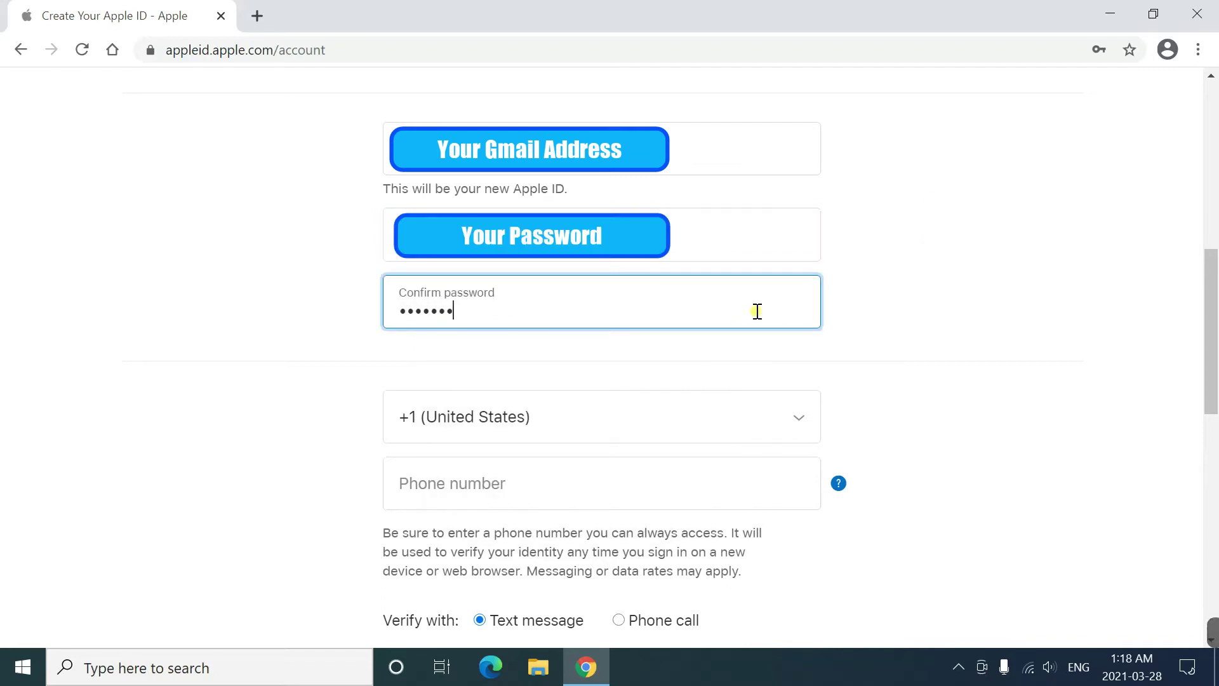
type("••••")
Change the phone country code to +1 (Canada) and move to the phone number field.
left_click_drag(1212, 330, 1212, 414)
left_click(699, 120)
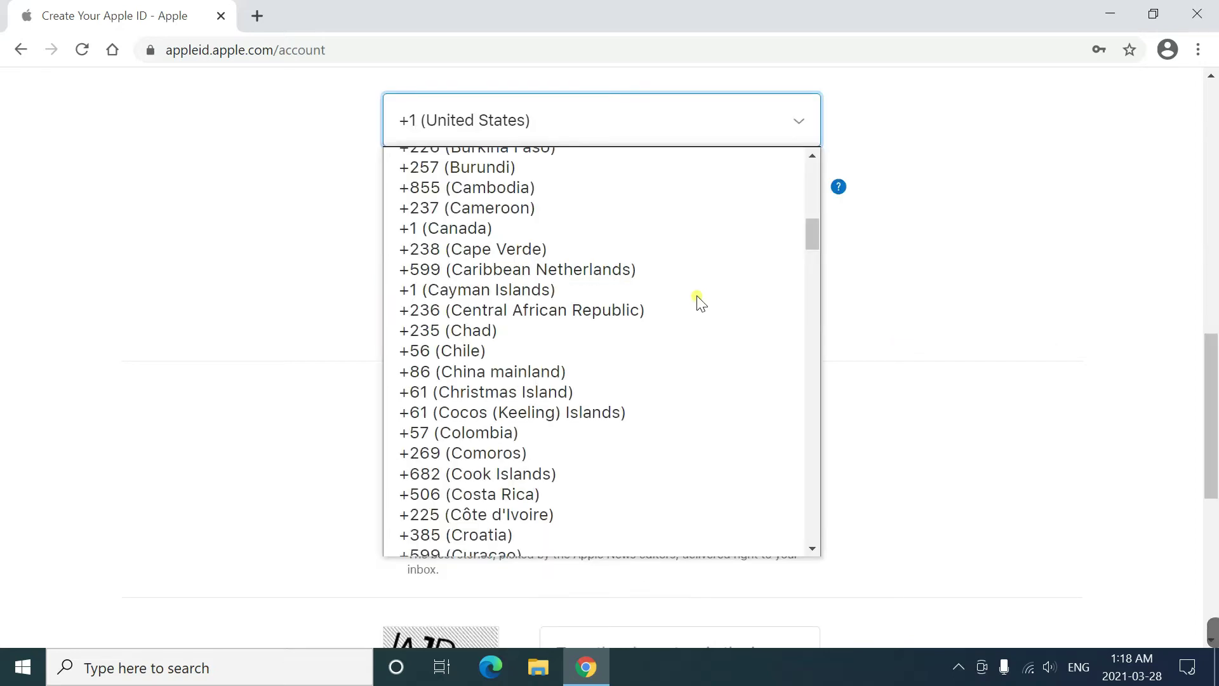
left_click(634, 230)
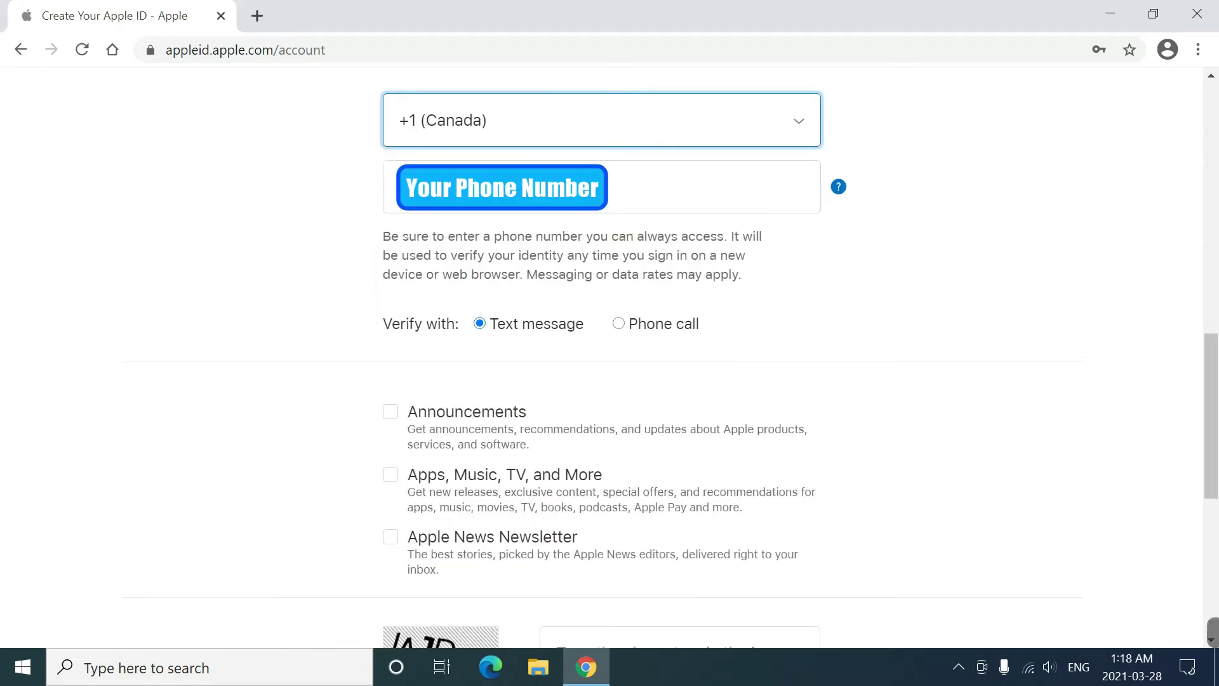
left_click(699, 187)
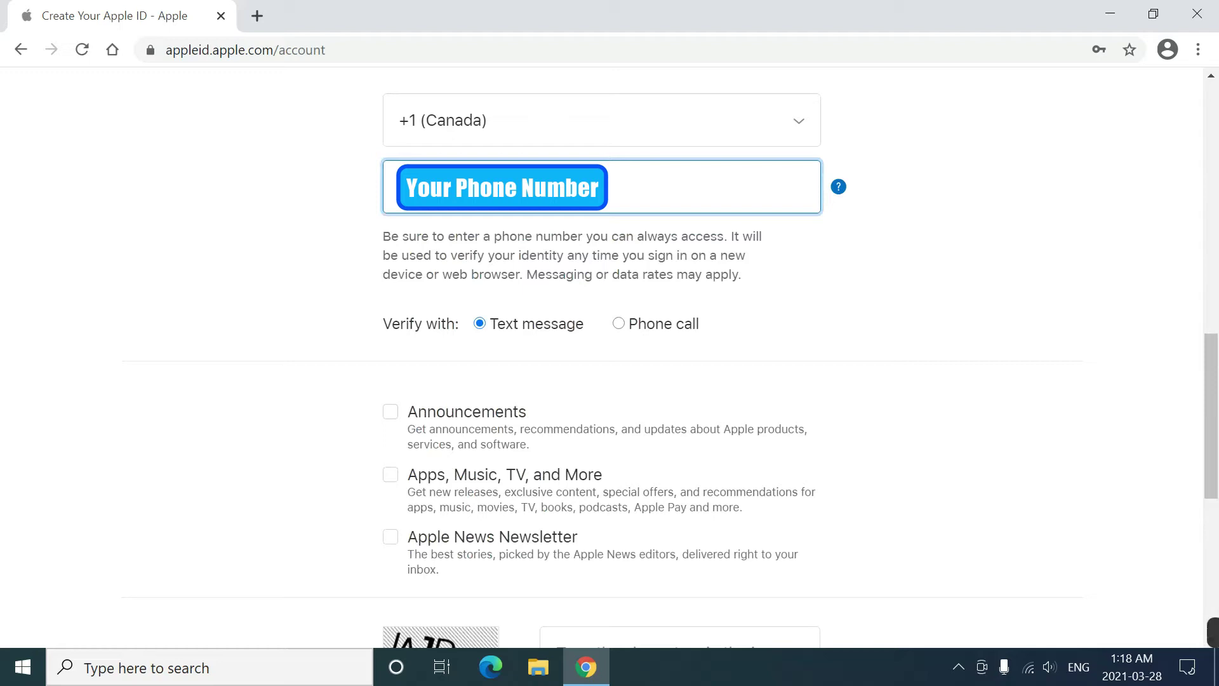
scroll(887, 405, "down", 5)
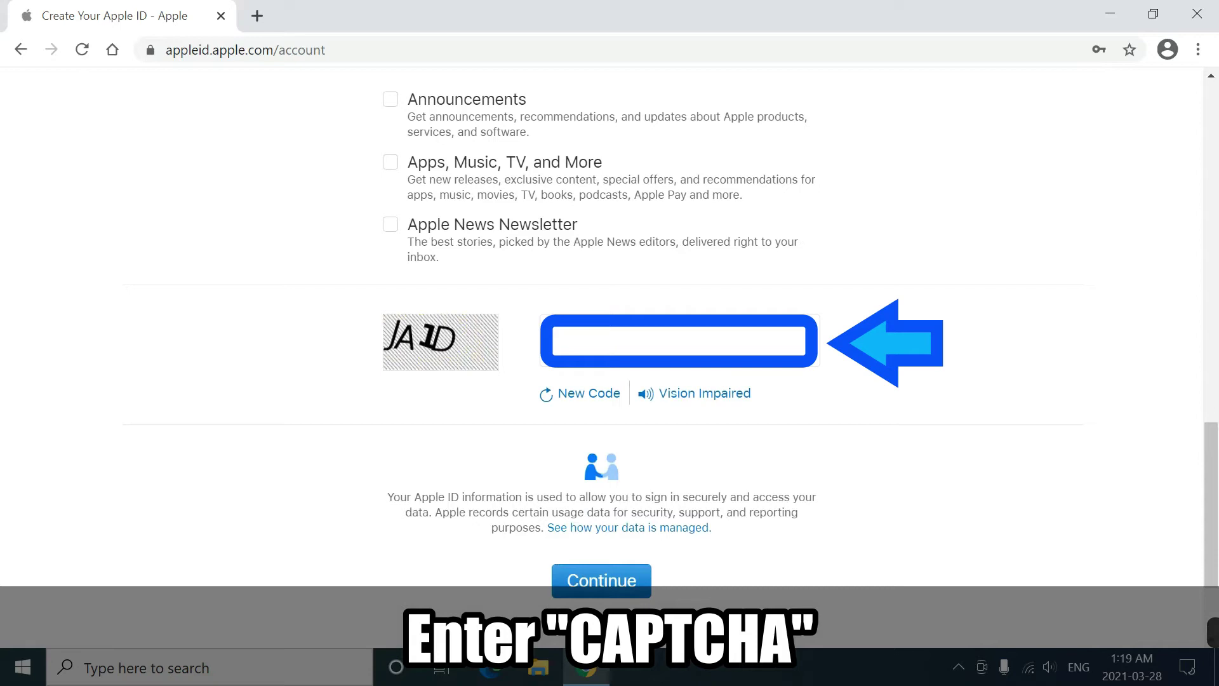
Enter the captcha, refresh it for a new image, and type the new characters.
left_click(679, 341)
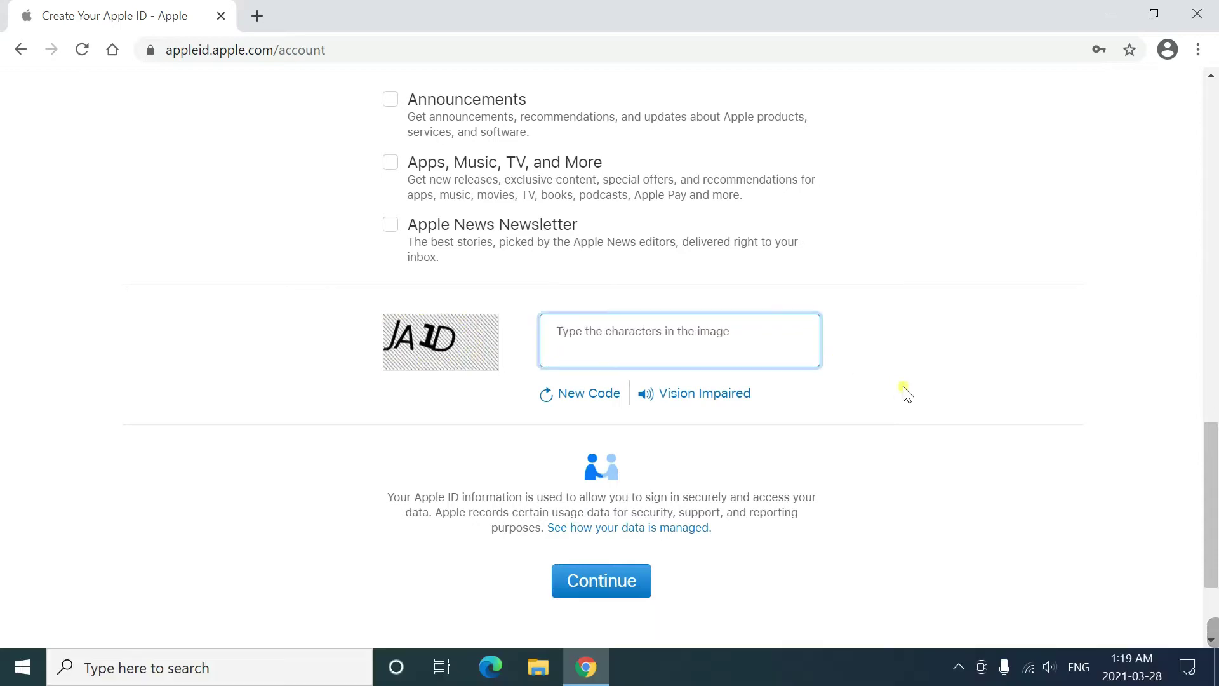
type("JA")
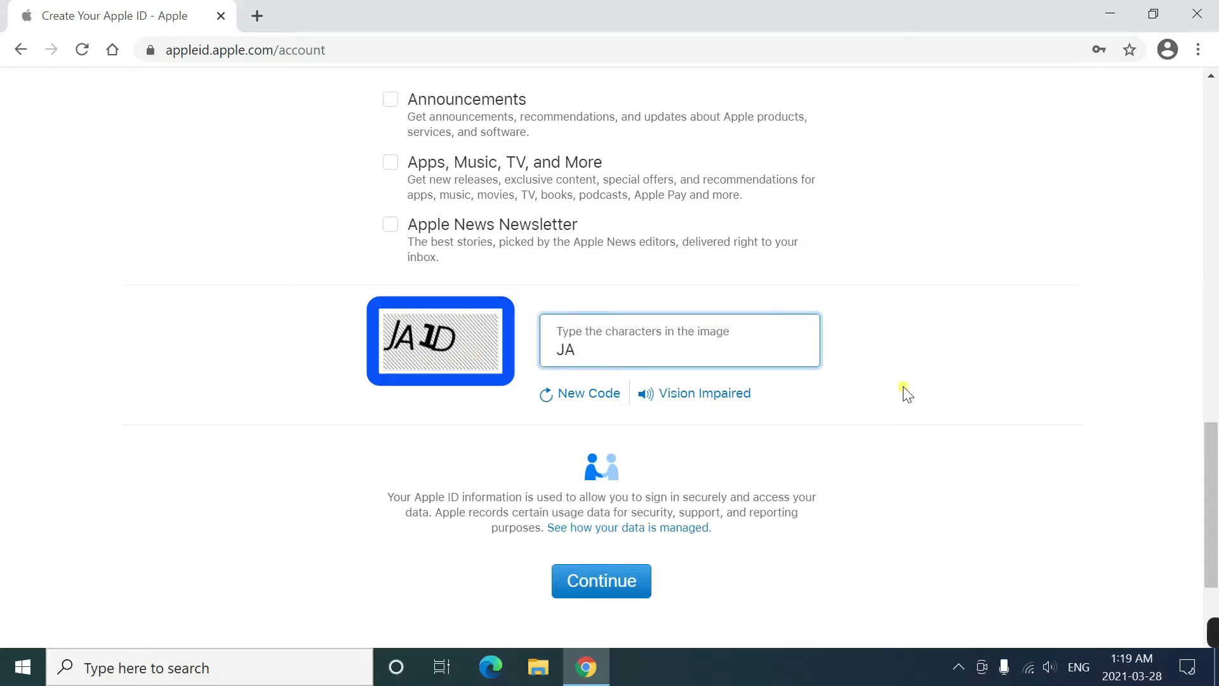
type("1D")
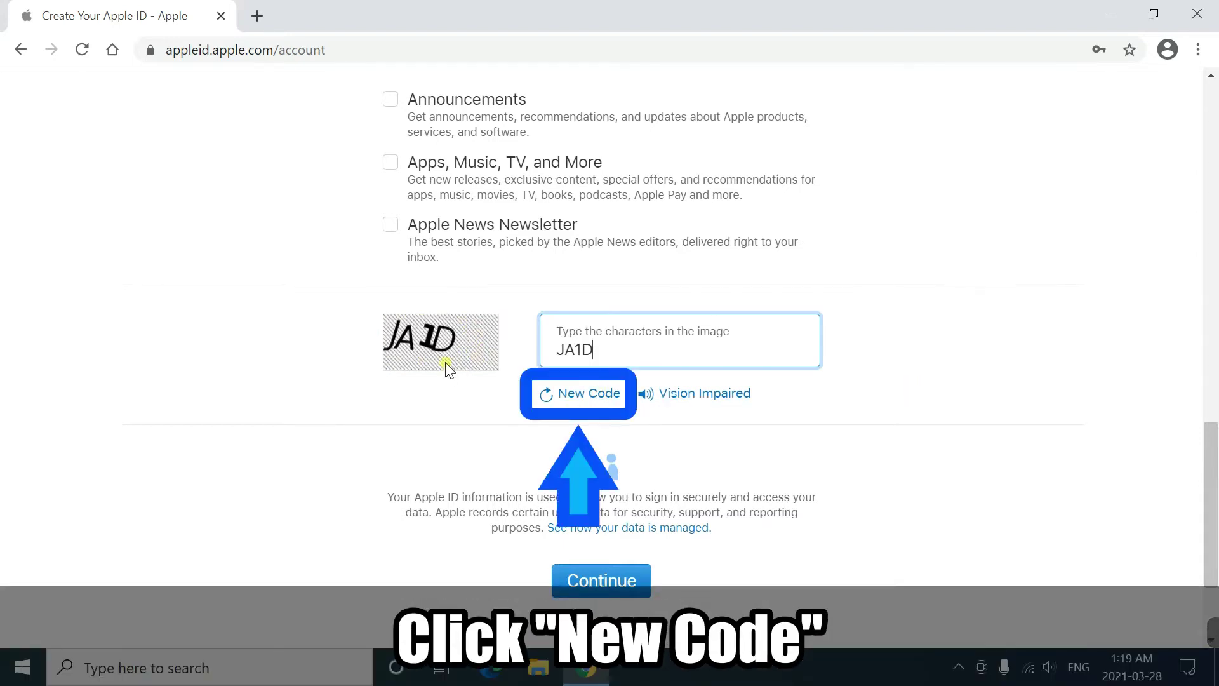
left_click(603, 395)
left_click(604, 397)
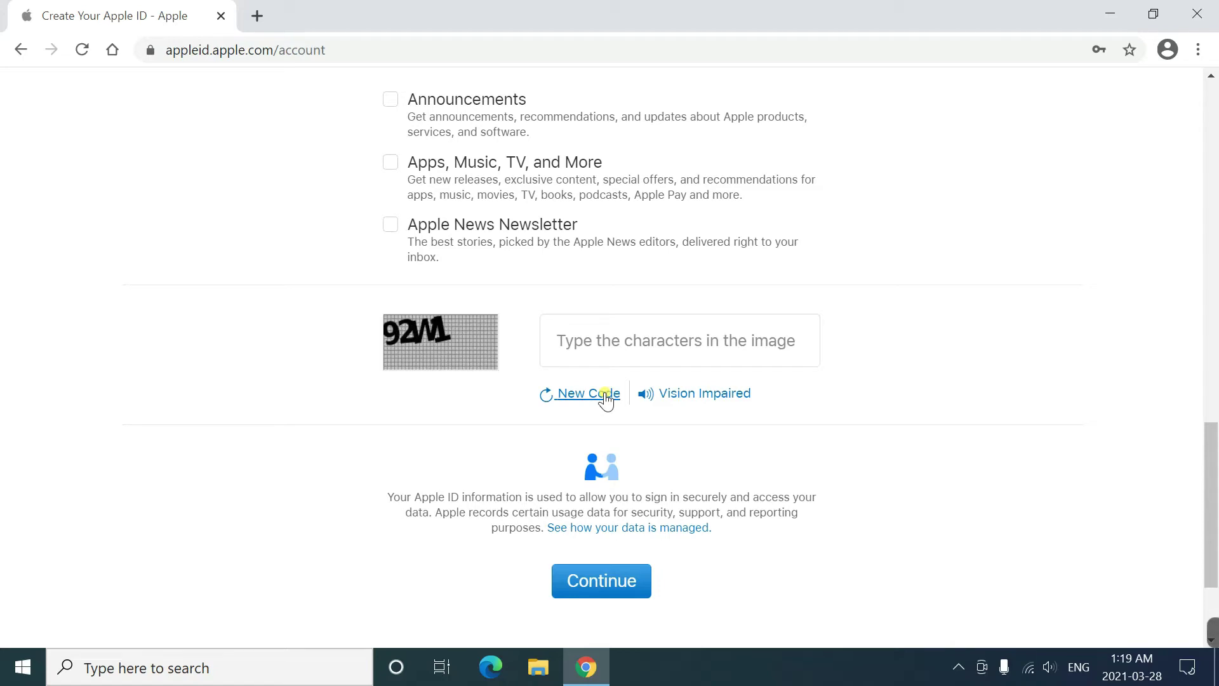
left_click(619, 355)
type("92W")
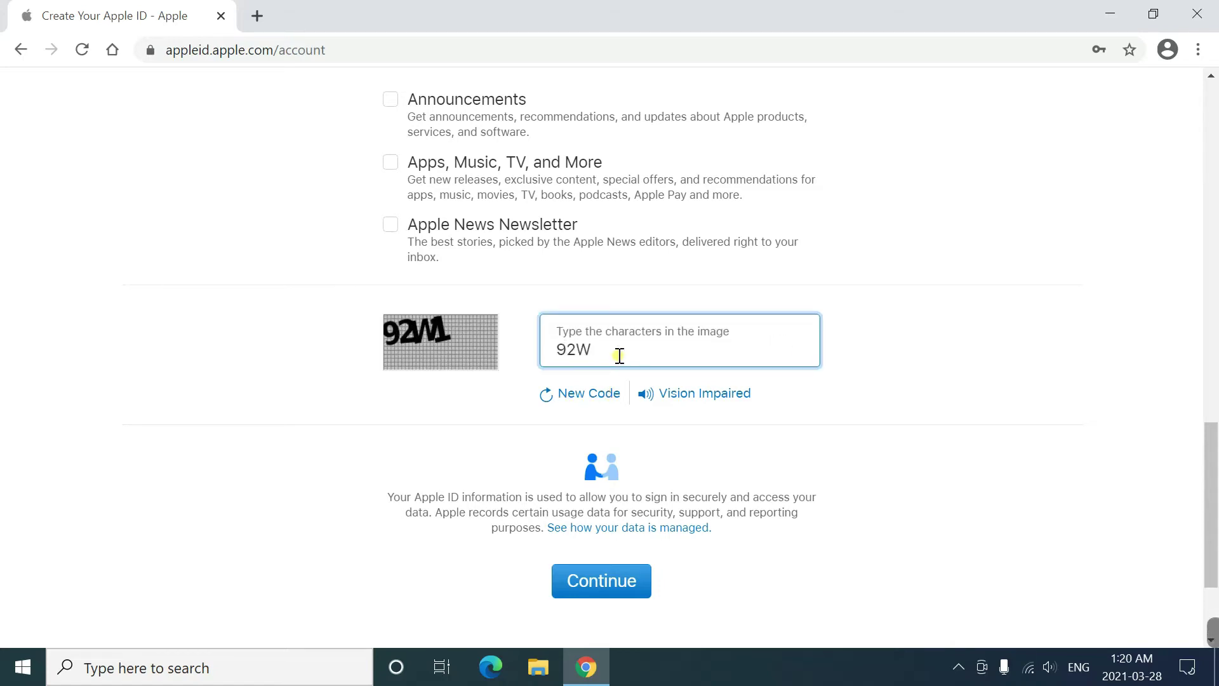
type("1")
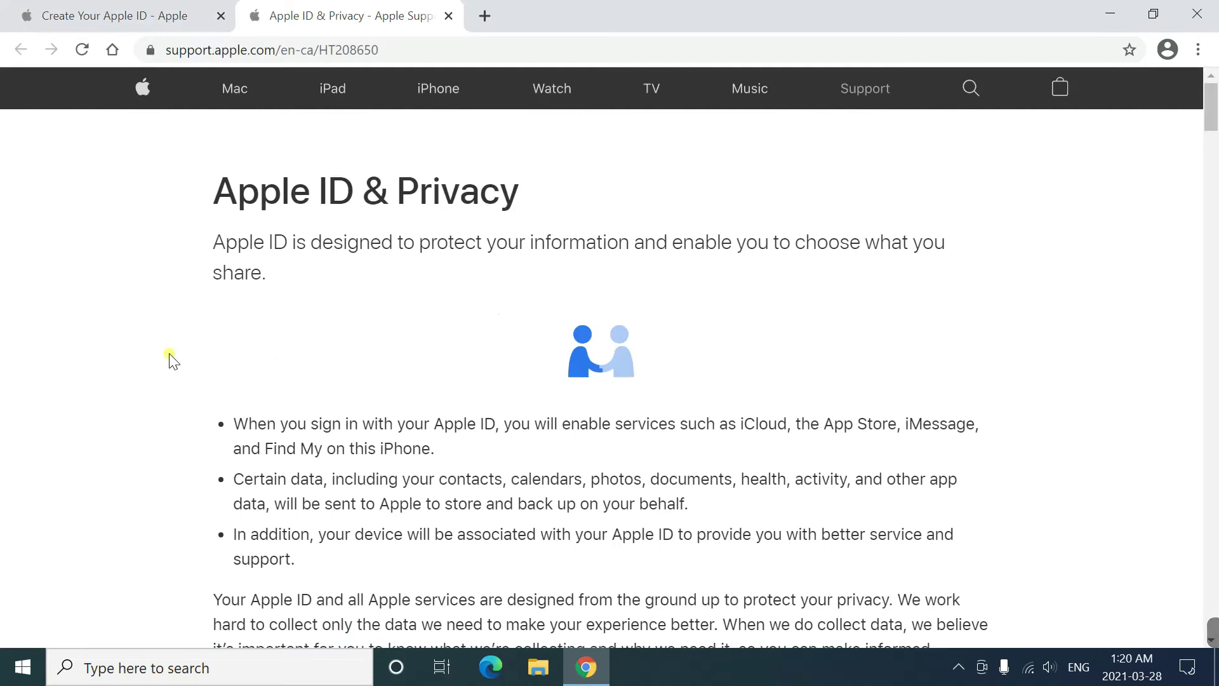
Scroll through the Apple ID & Privacy article to its end.
scroll(172, 360, "down", 4)
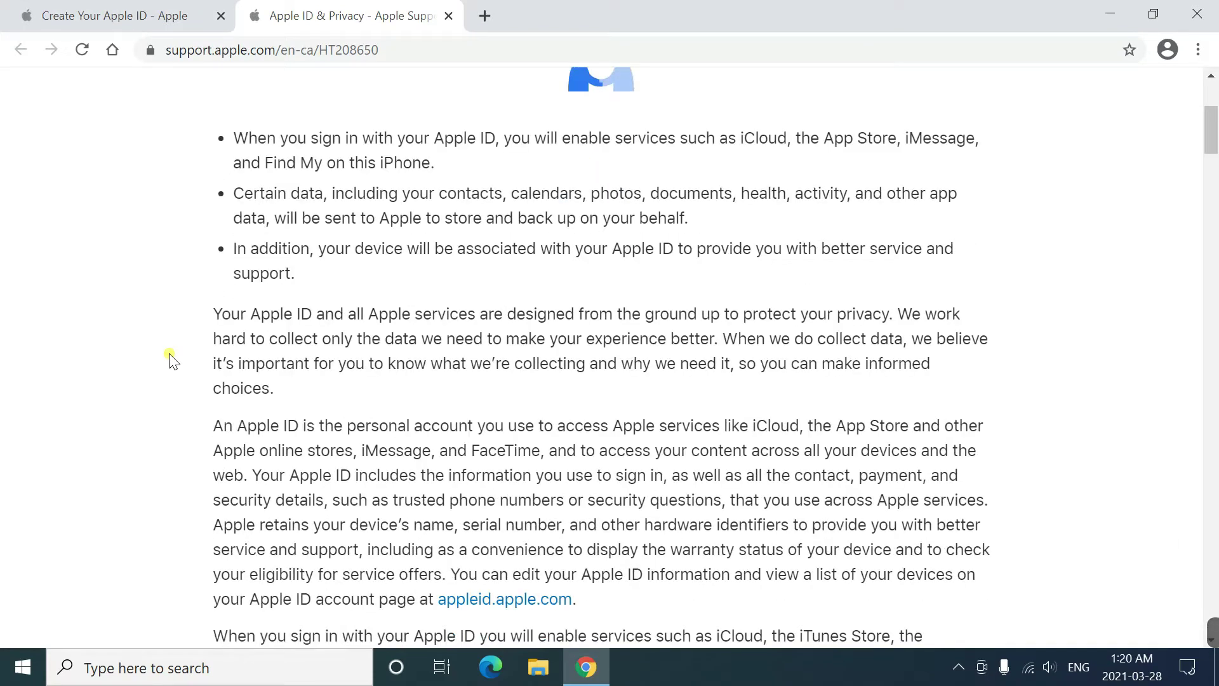
scroll(171, 360, "down", 20)
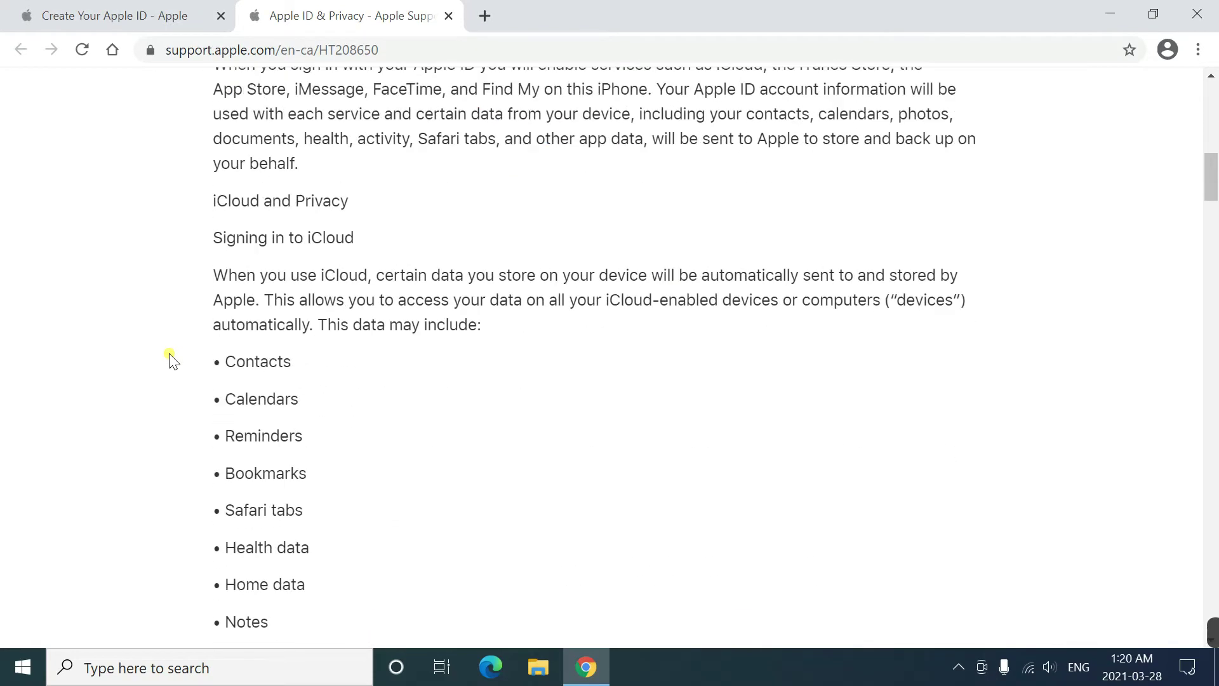
scroll(171, 360, "down", 20)
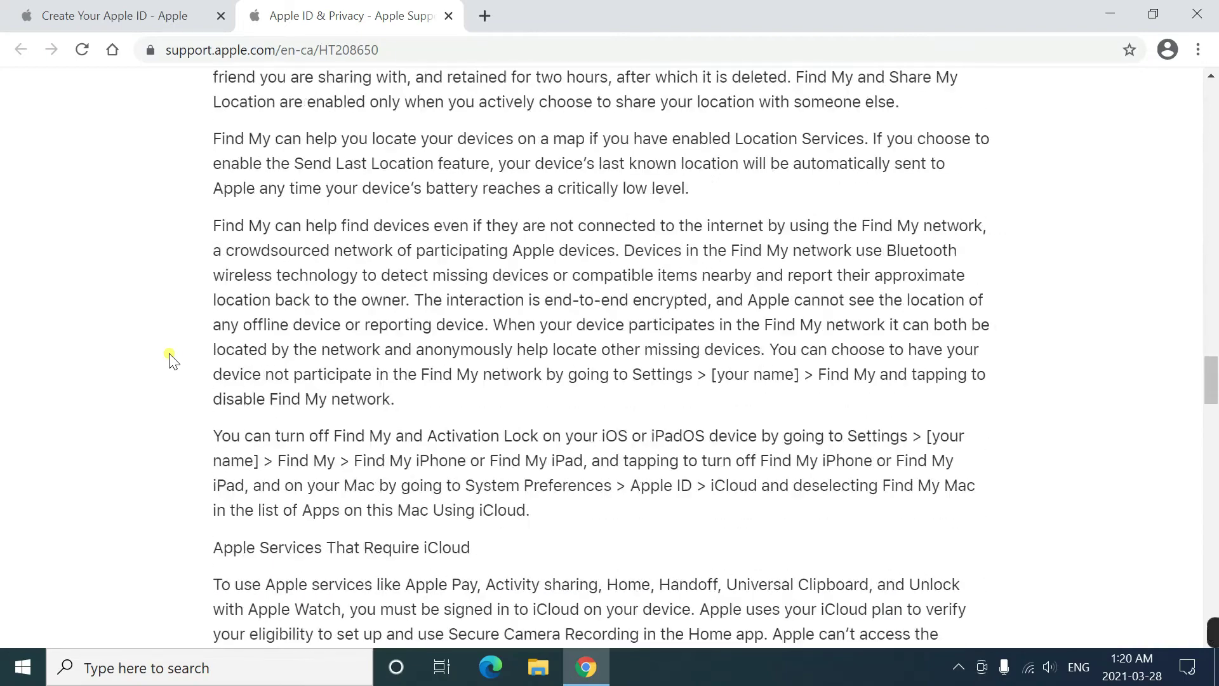
scroll(172, 360, "down", 20)
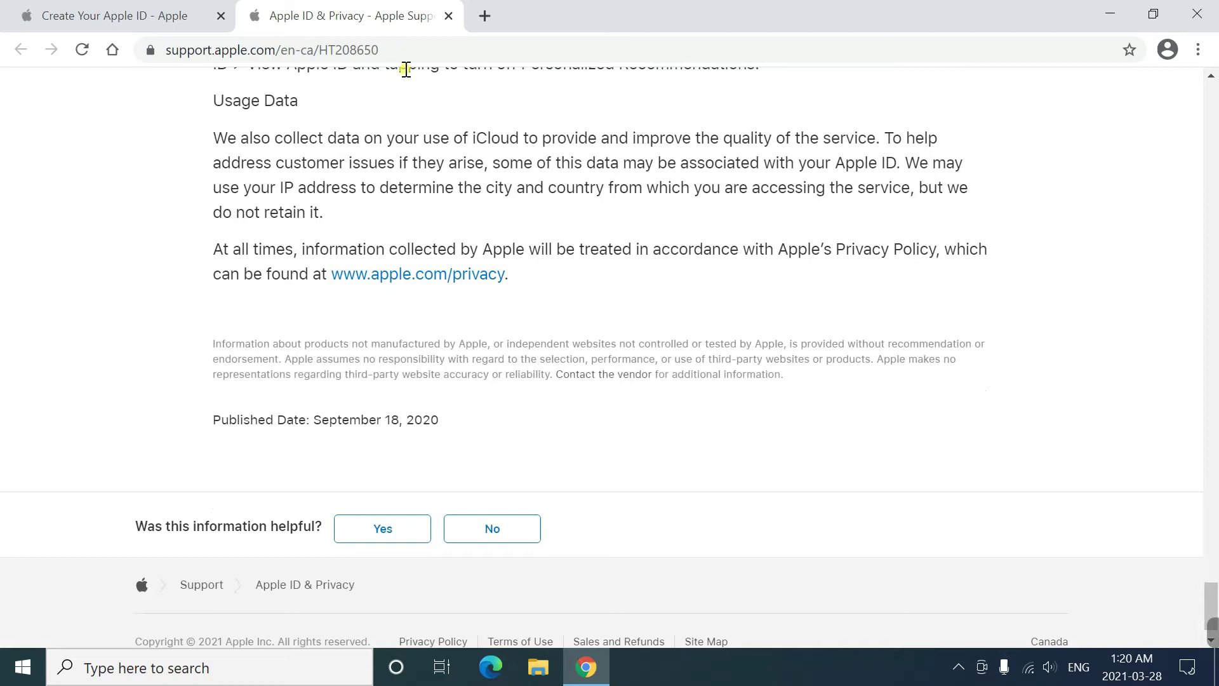
Close the privacy tab and submit the new Apple ID form with Continue.
left_click(448, 16)
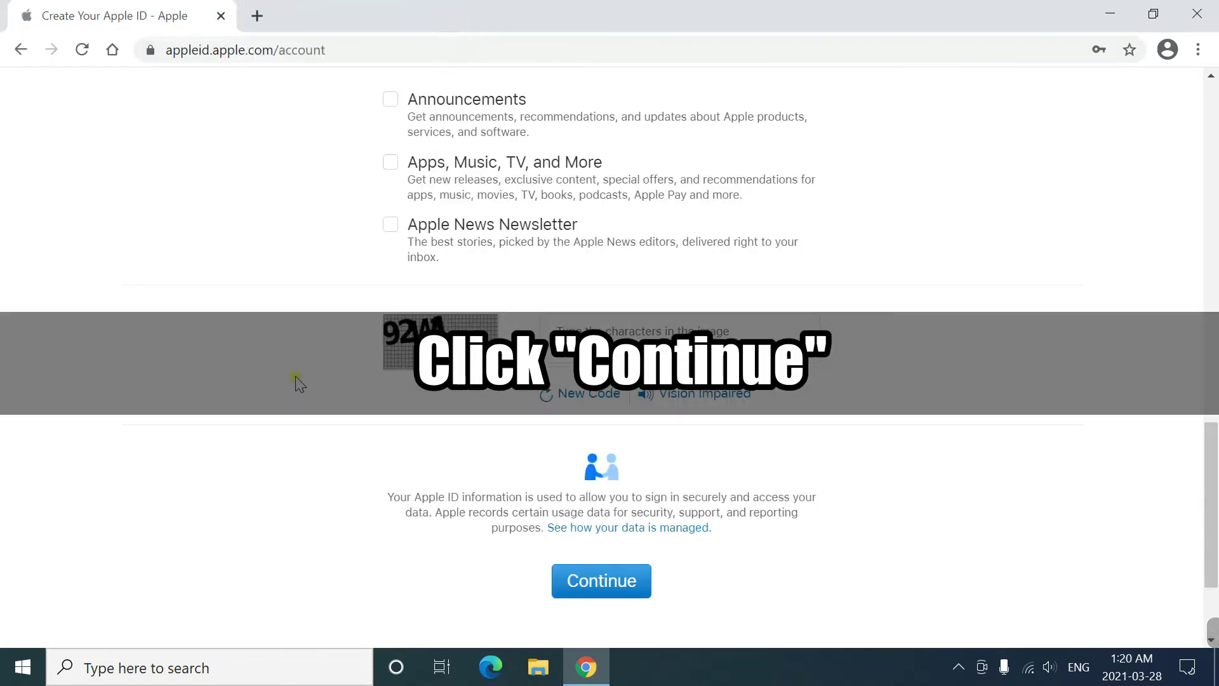
left_click(646, 583)
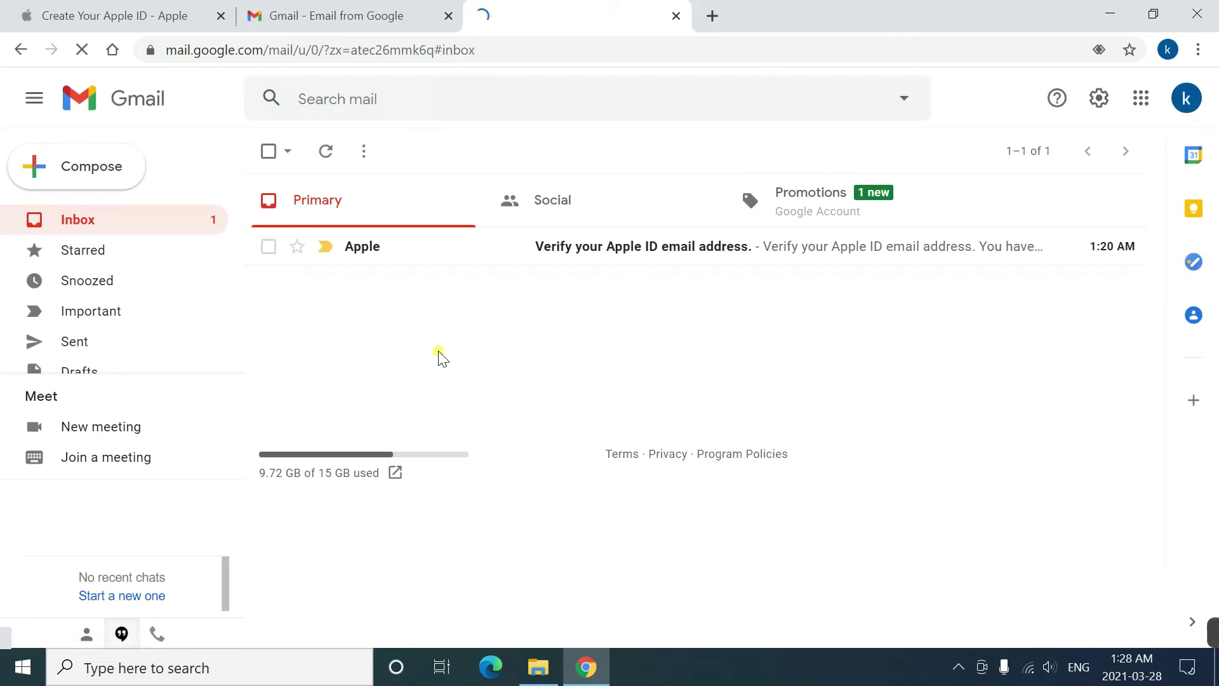
Open Apple's 'Verify your Apple ID email address' message and scroll to its six-digit code.
mouse_move(363, 255)
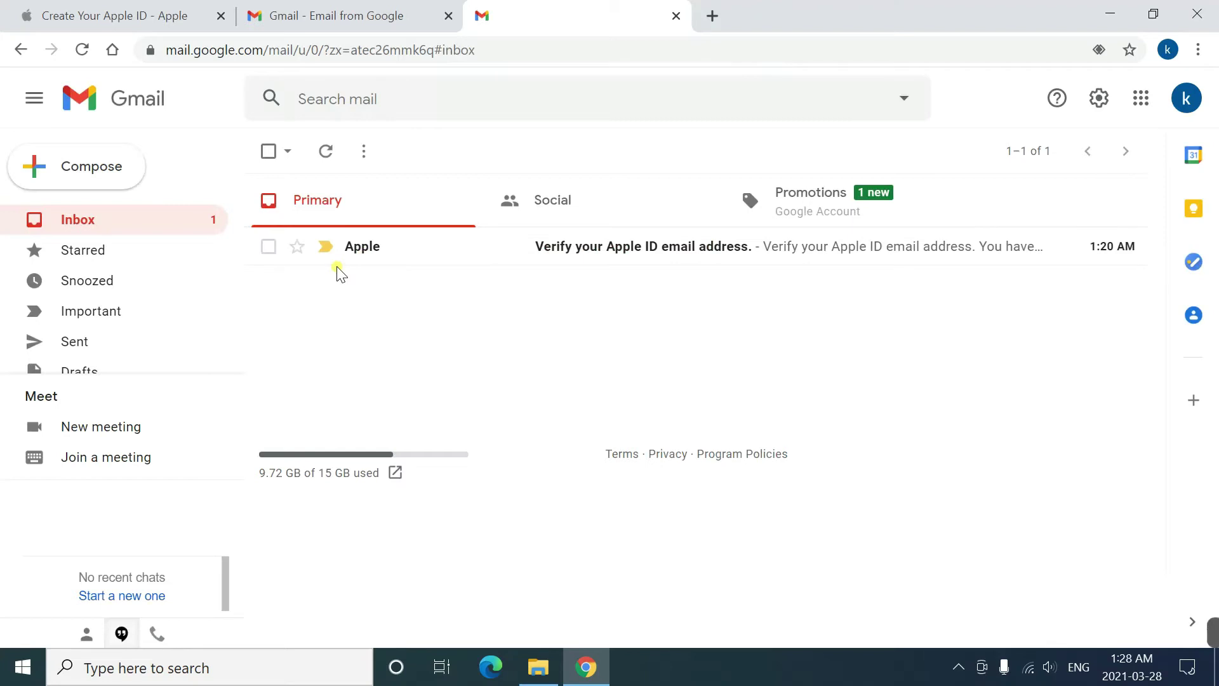
left_click(365, 252)
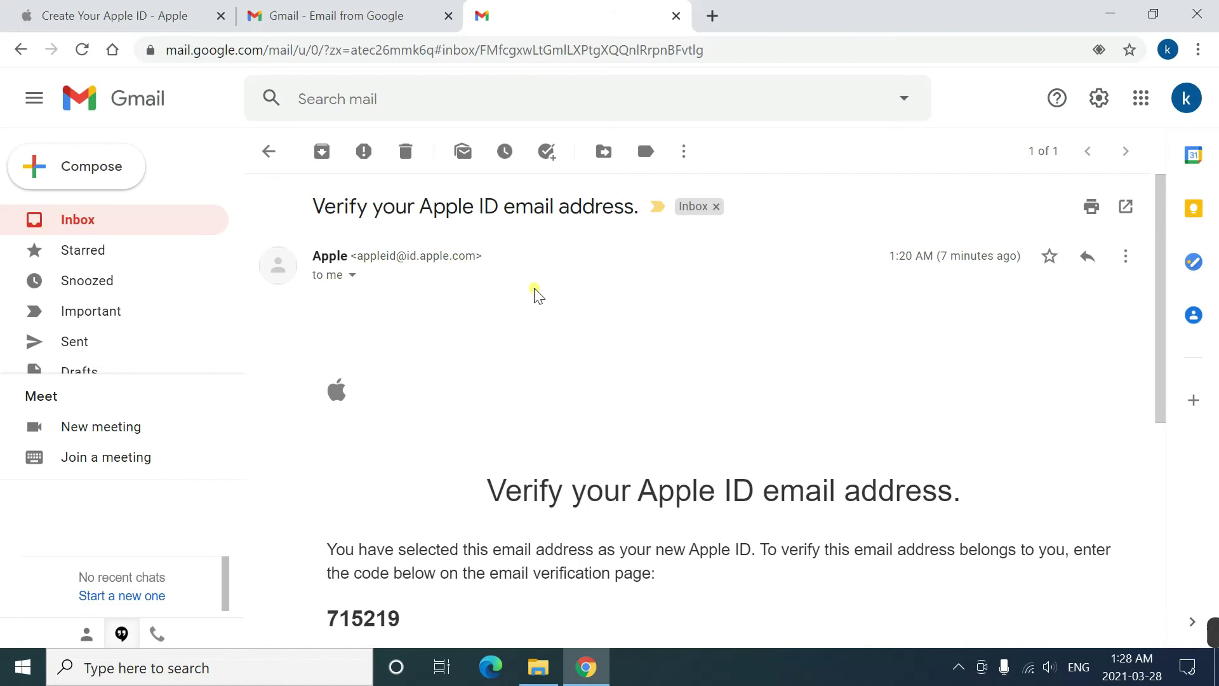
scroll(536, 294, "down", 4)
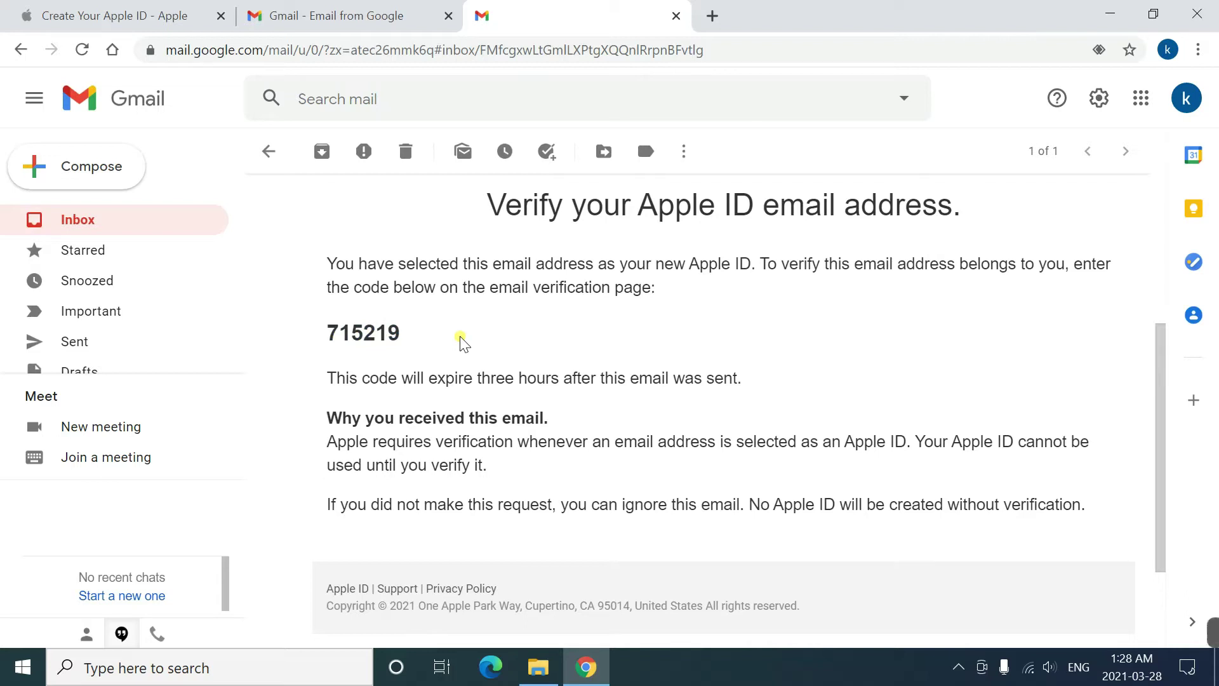
Enter the six-digit email verification code on the Create Your Apple ID page and submit it.
left_click(152, 18)
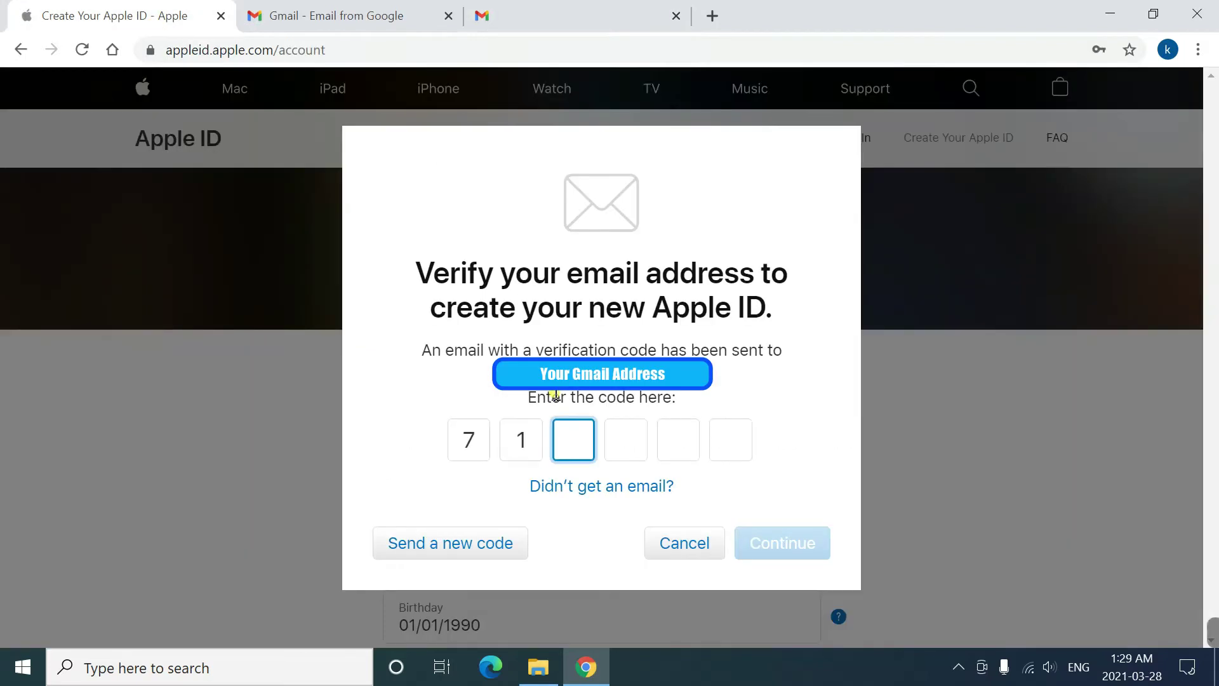
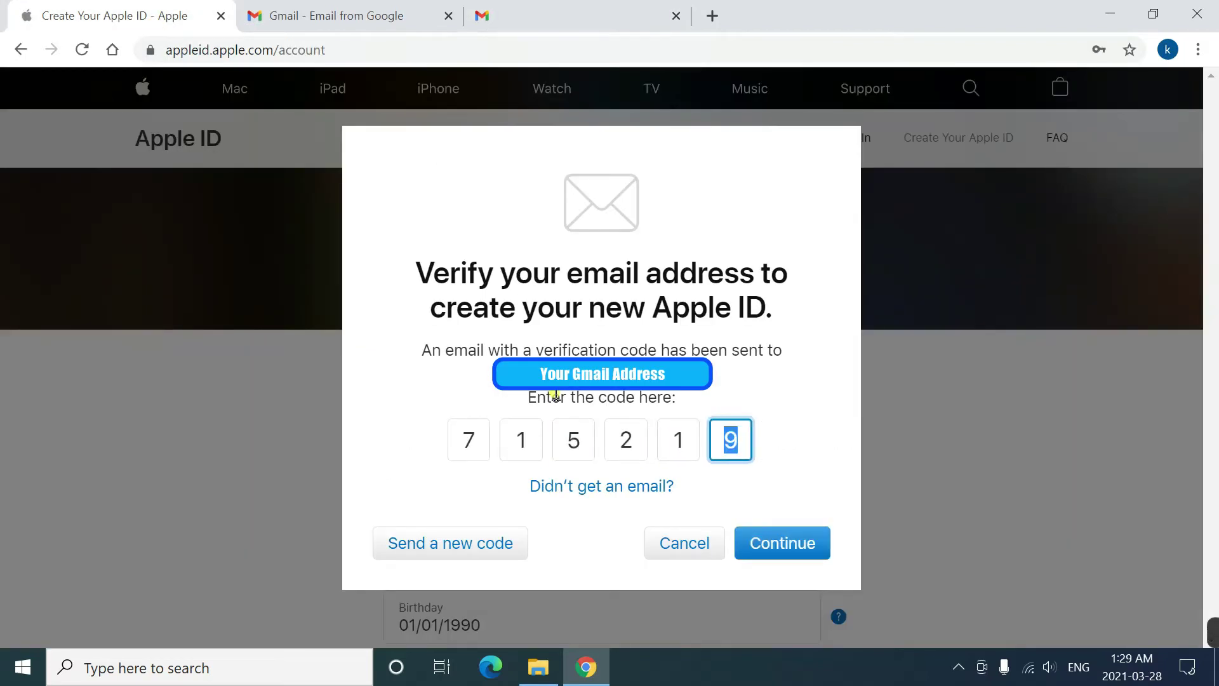
left_click(802, 462)
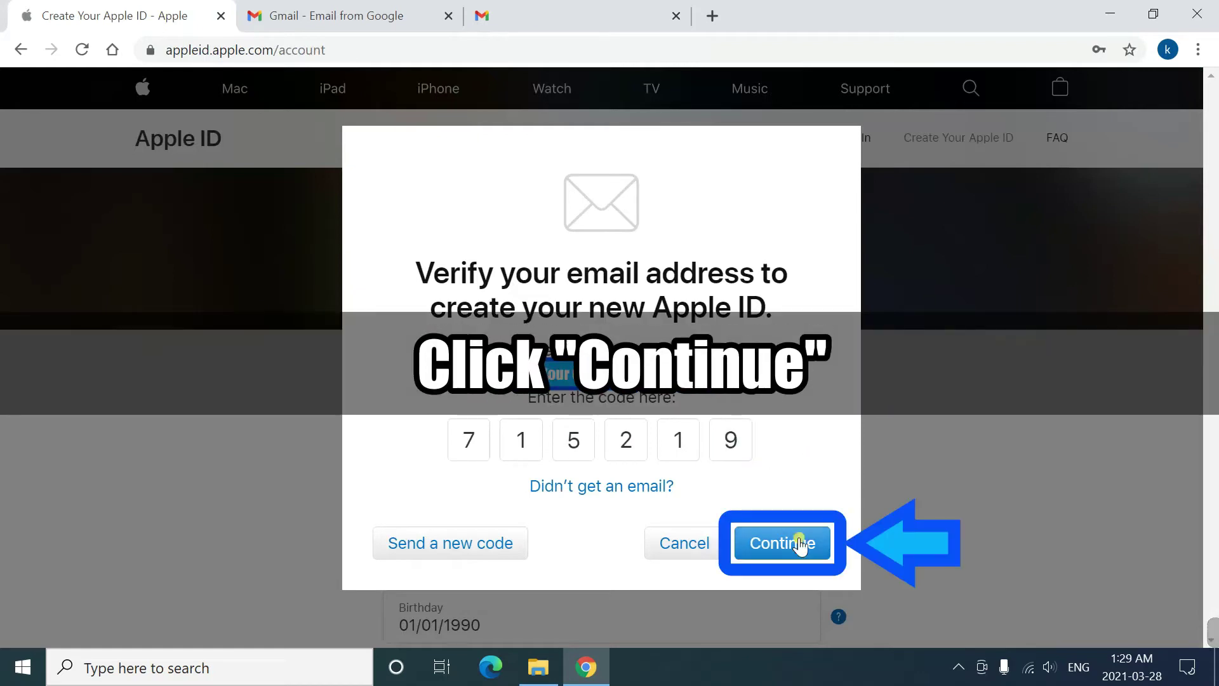
left_click(800, 546)
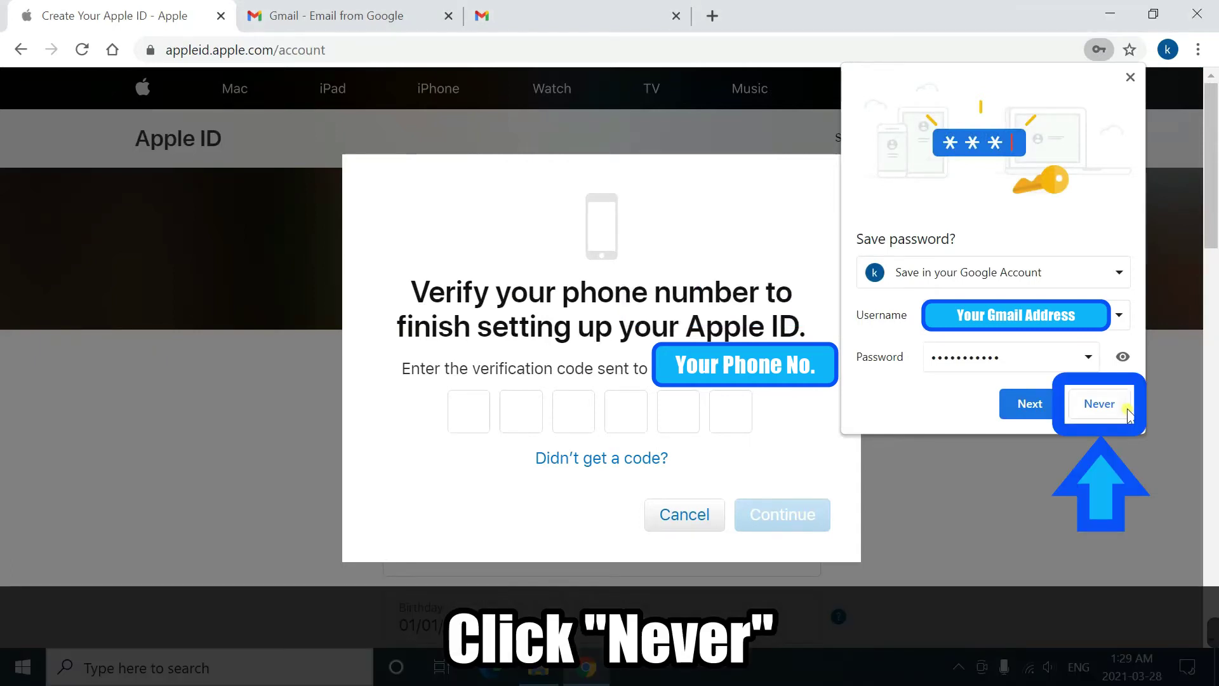
Decline the browser's save-password offer and submit the six-digit code texted to the phone.
left_click(1100, 404)
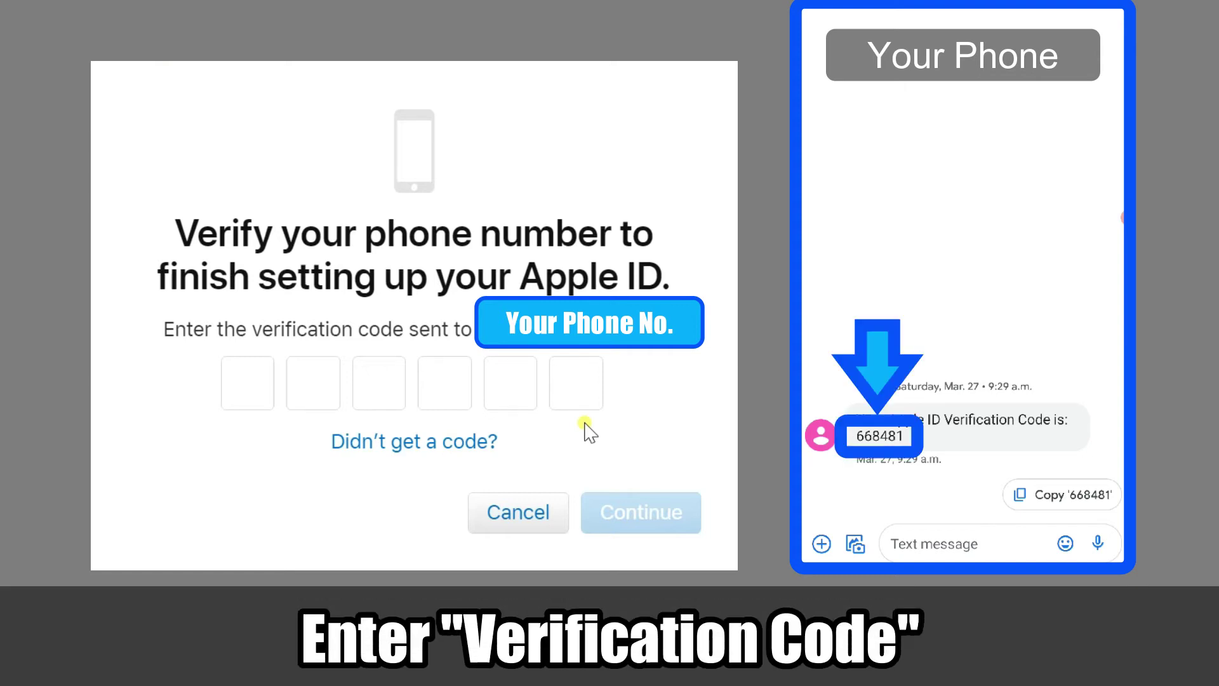
left_click(261, 378)
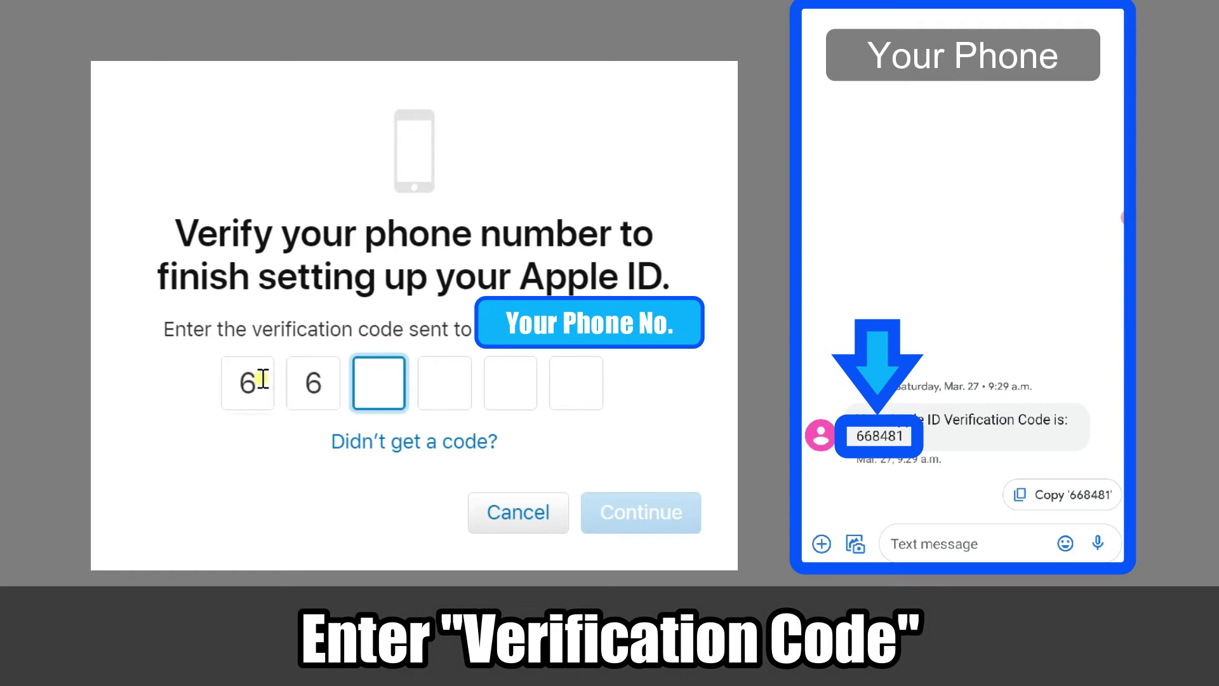
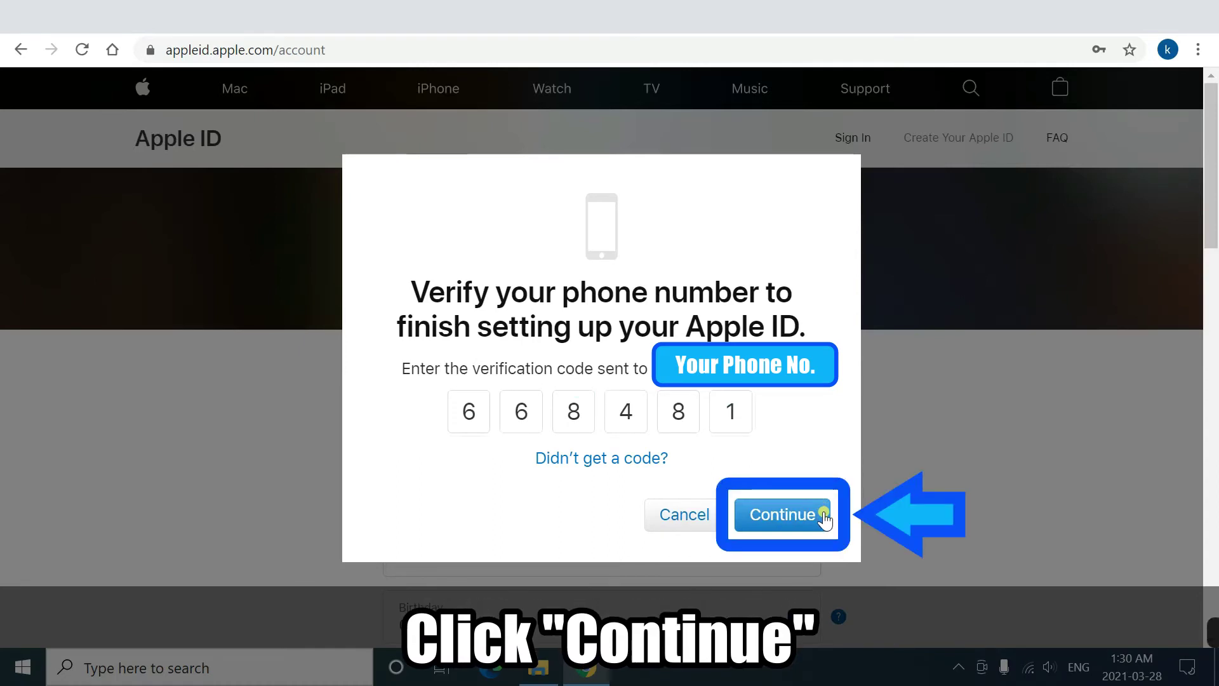
left_click(823, 513)
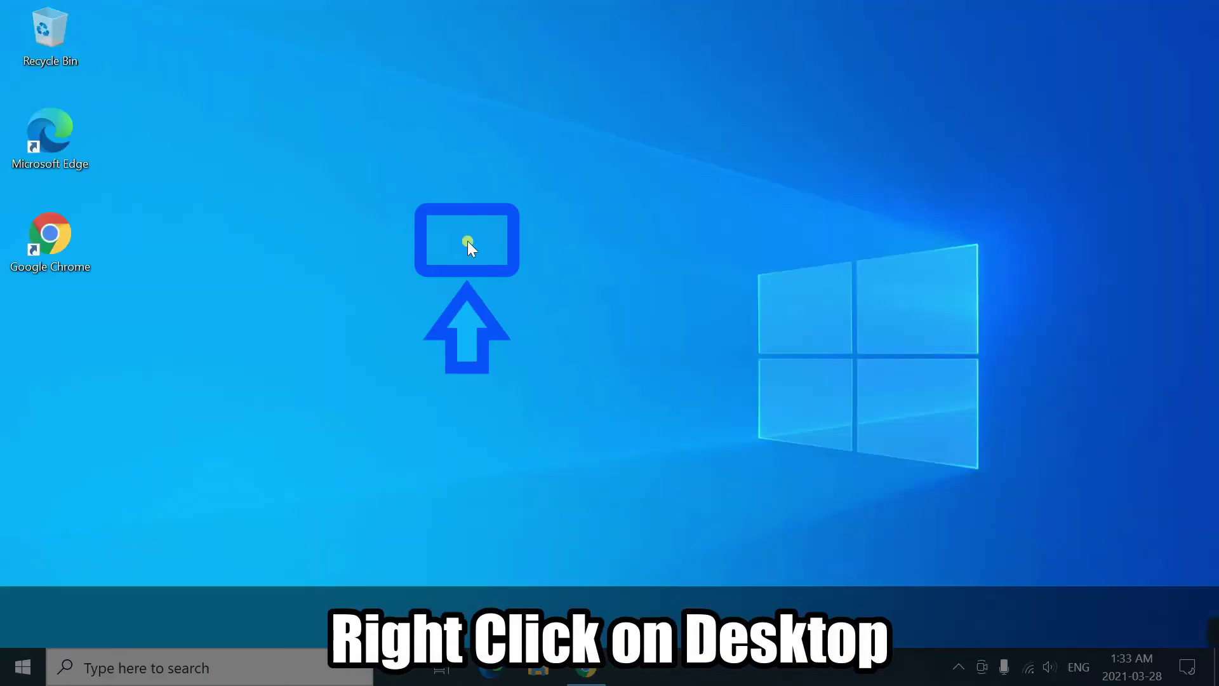
Create a new text document on the desktop and type 'Apple ID' into it in Notepad.
right_click(467, 242)
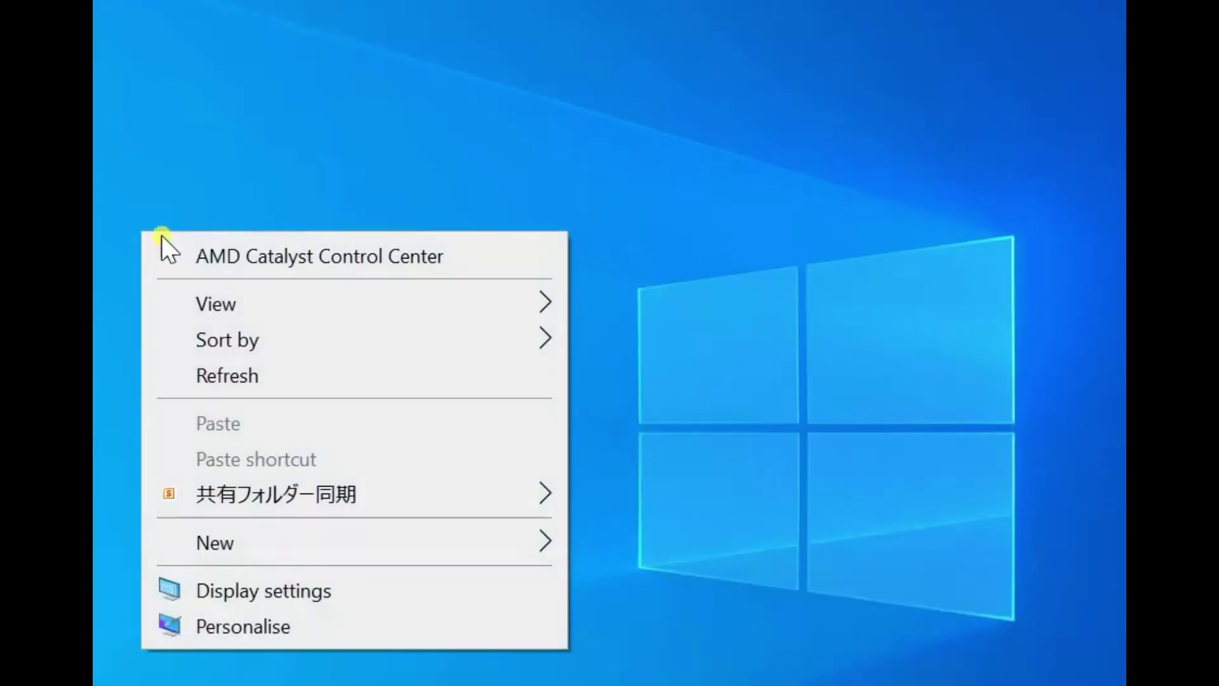
mouse_move(542, 428)
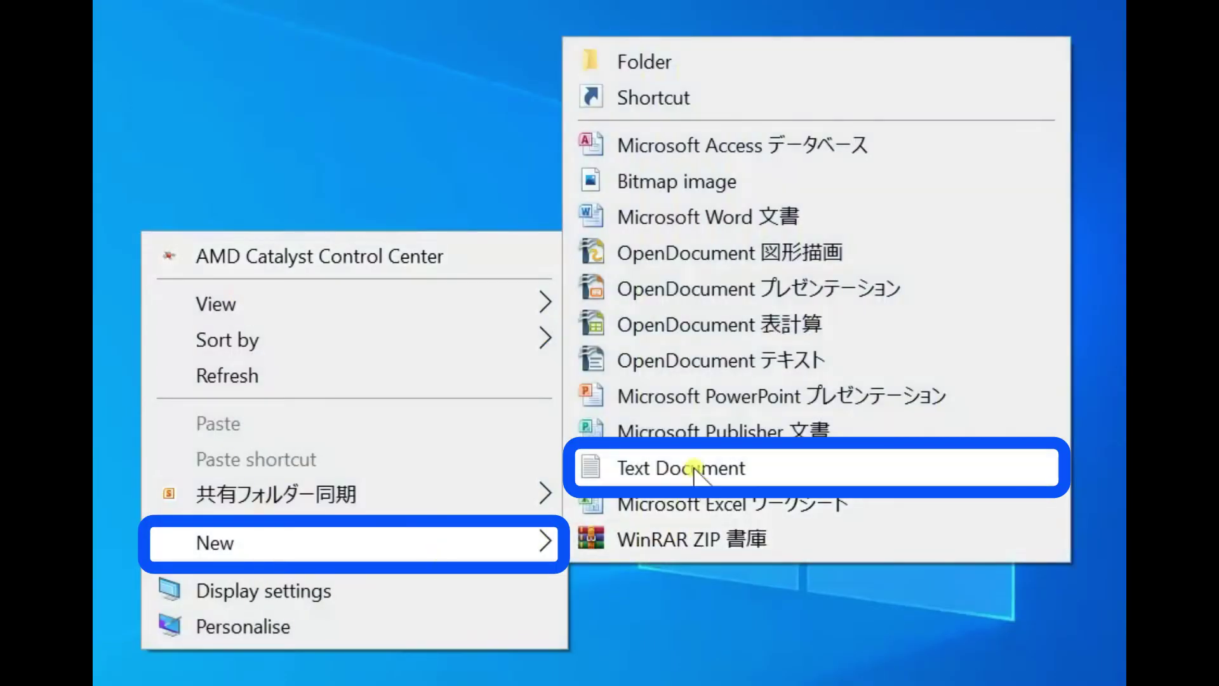
left_click(948, 473)
key("Return")
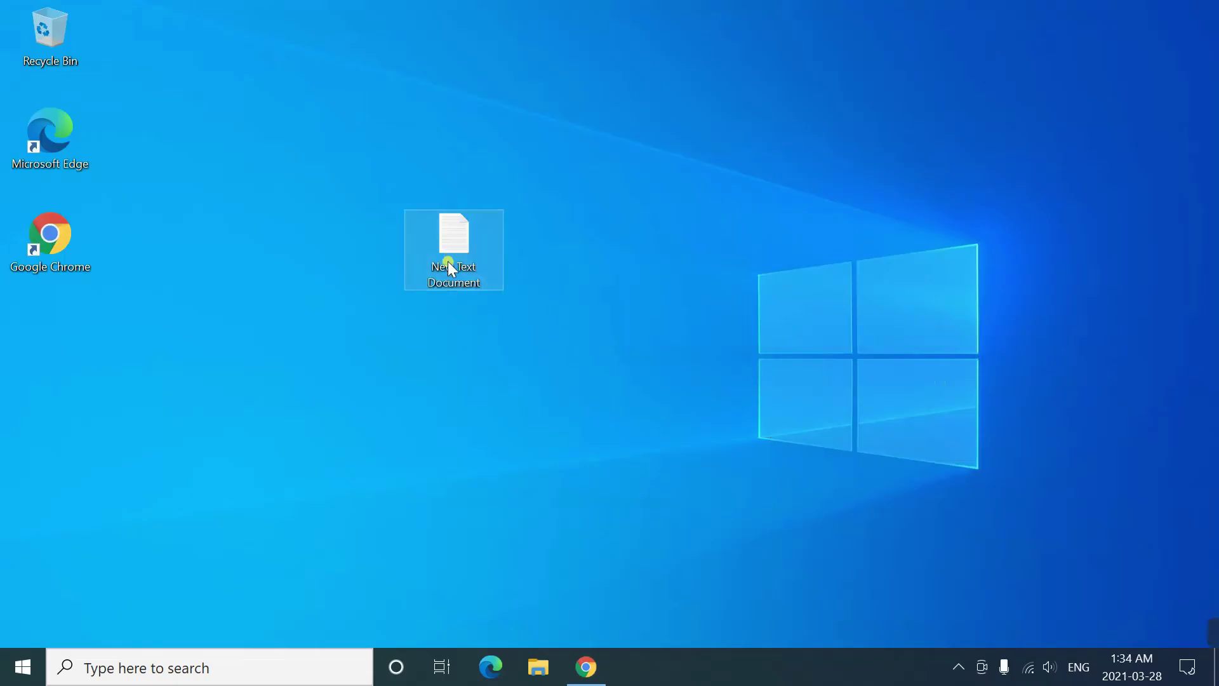
double_click(462, 284)
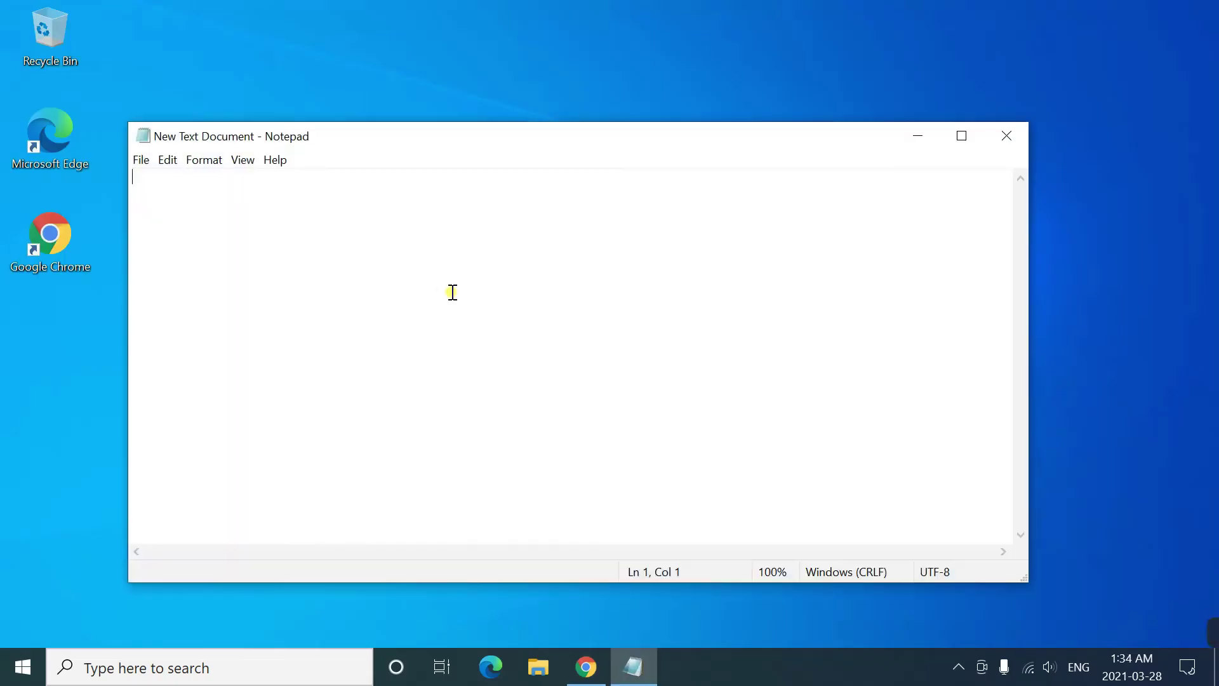
type("Aop")
key("BackSpace")
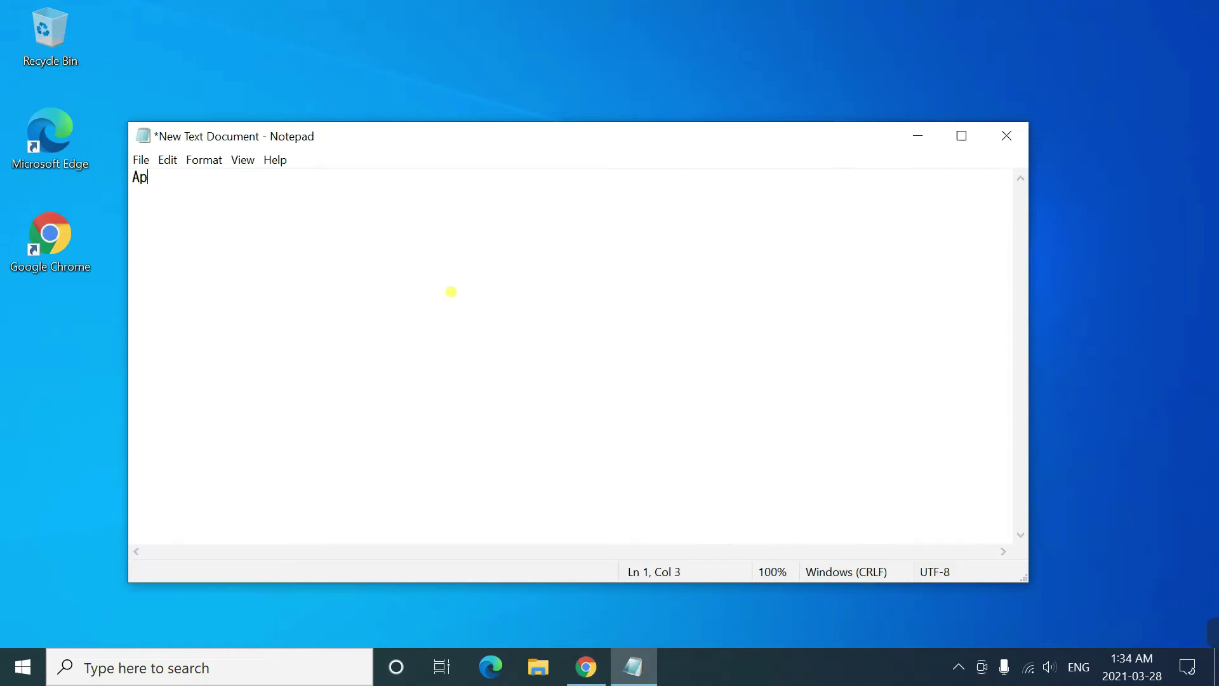
type("ple ID")
key("Return")
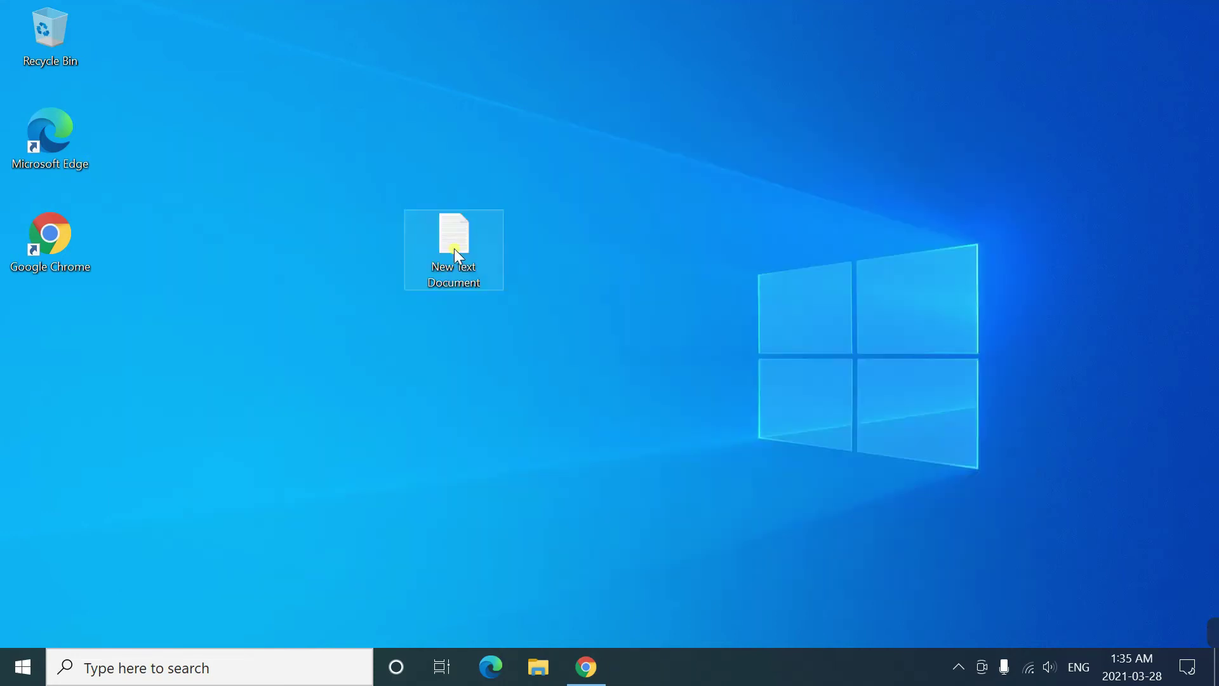
Select the New Text Document file on the desktop and begin renaming it.
left_click(473, 283)
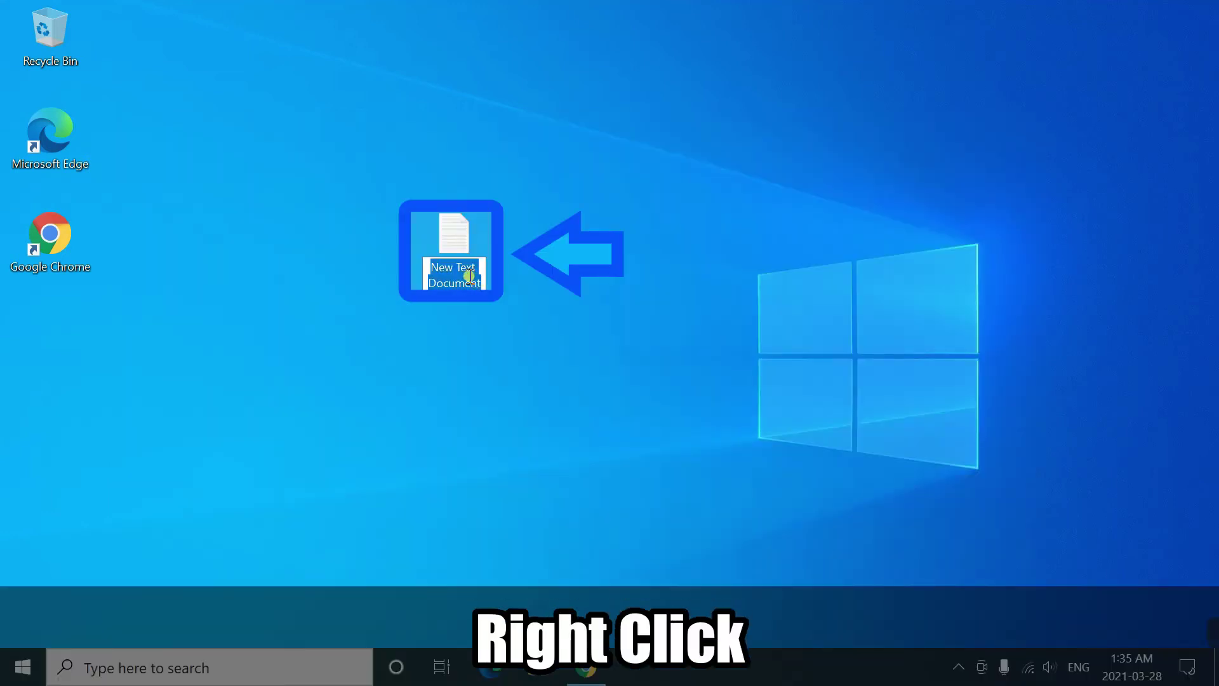
right_click(481, 235)
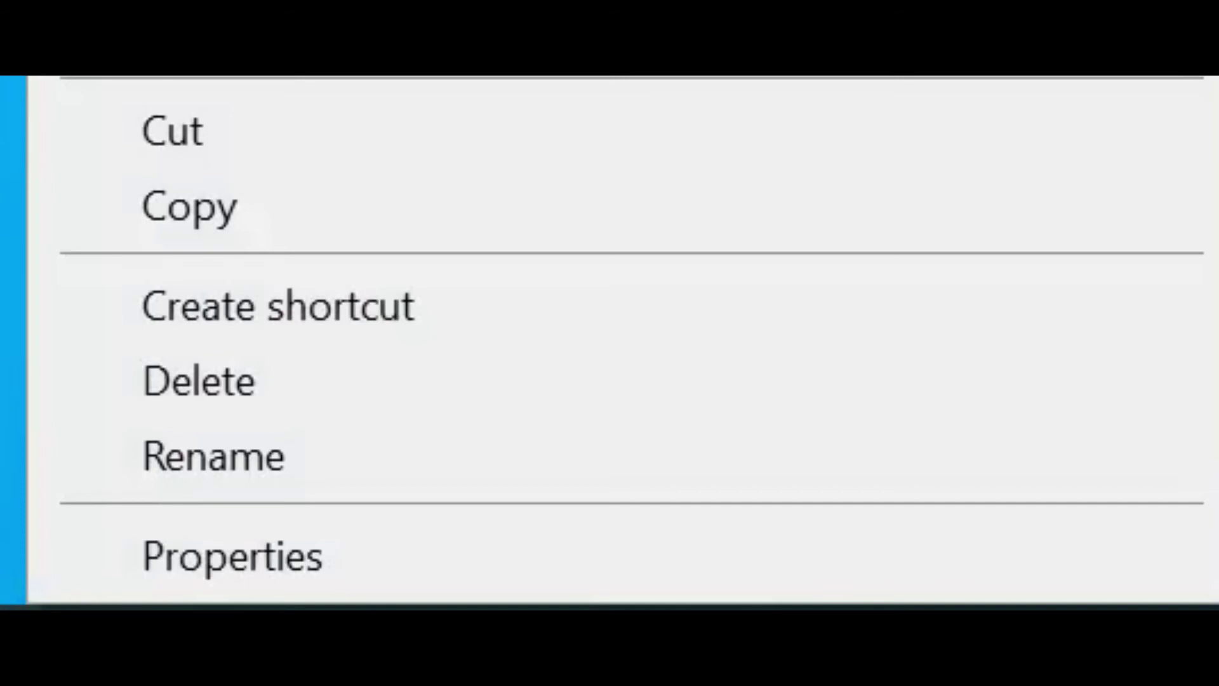
left_click(1087, 473)
Name the desktop text file 'Apple ID'.
type("Apple")
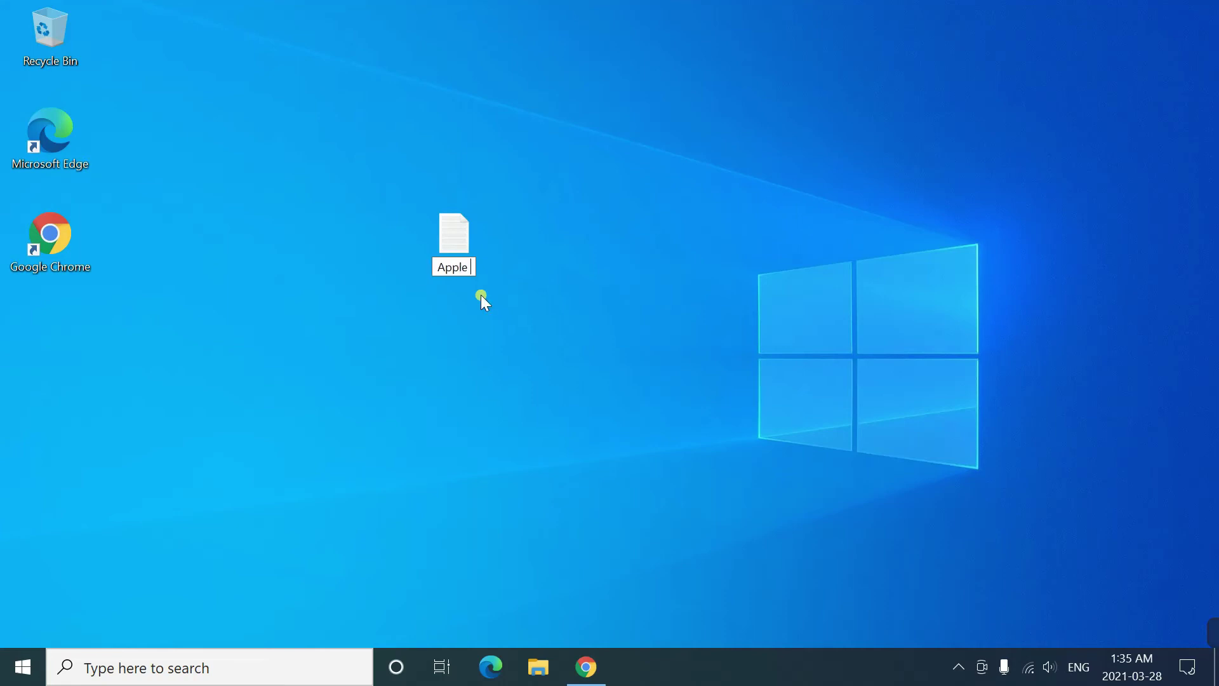
type(" ID")
key("Return")
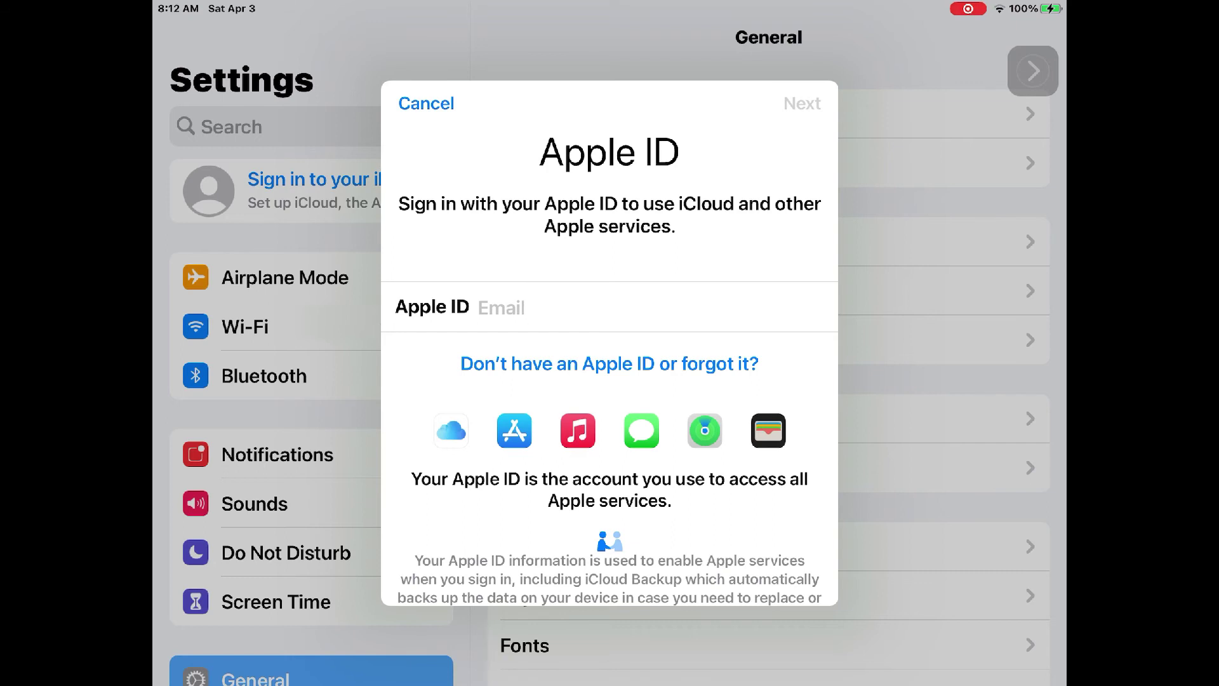
Enter the Gmail address and account password in the iPad's Apple ID sign-in sheet.
left_click(501, 307)
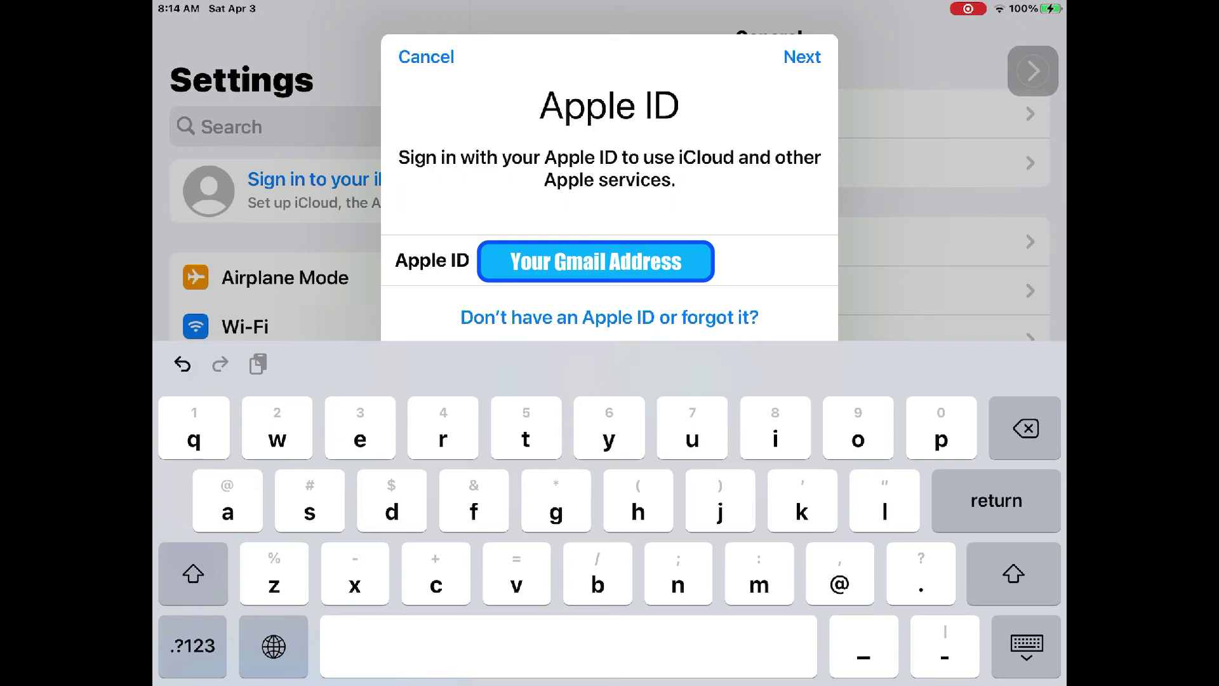
key("Return")
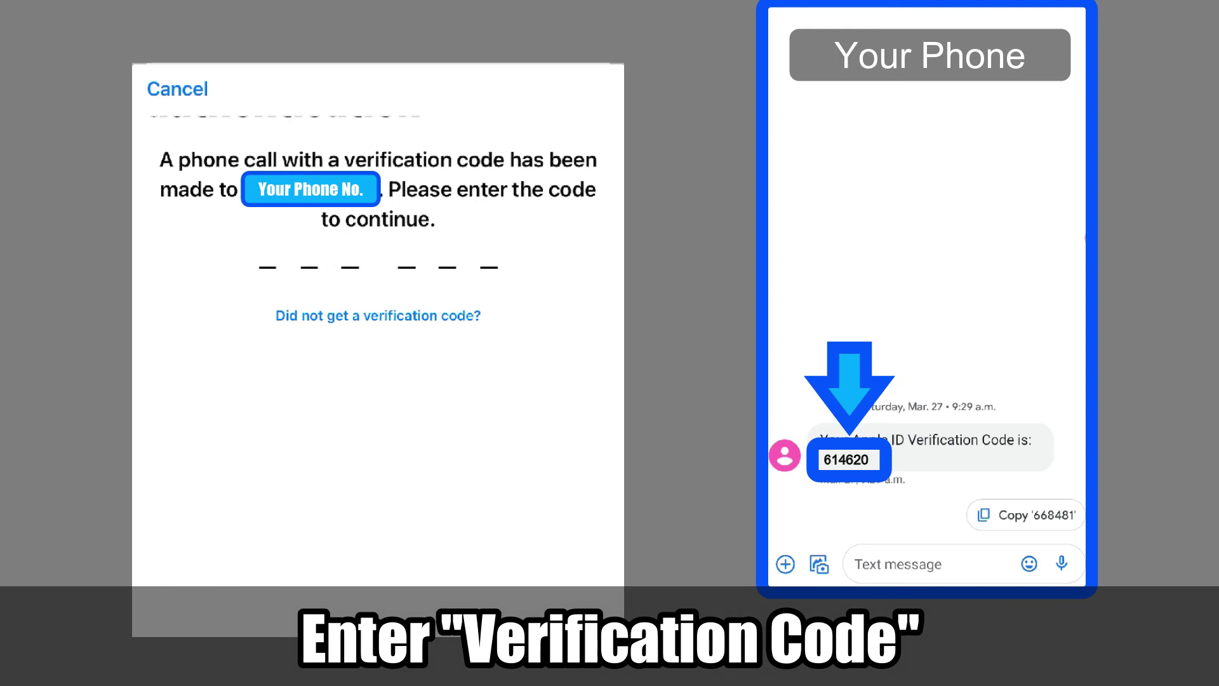
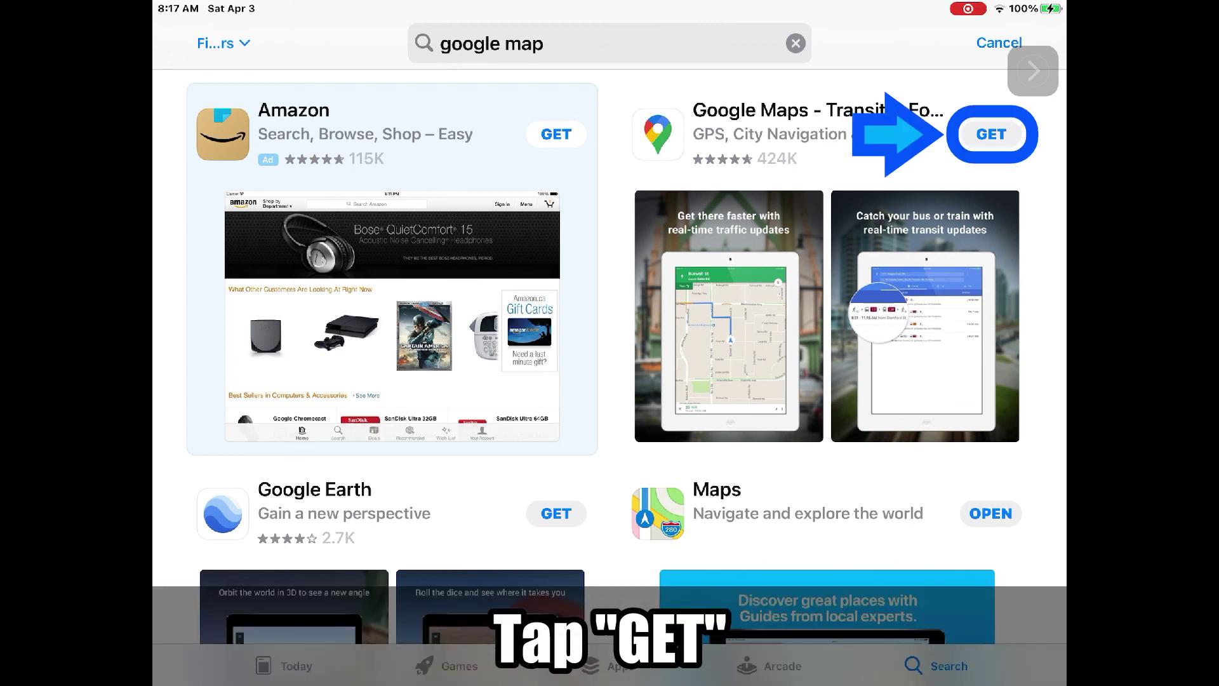
Install Google Maps – Transit & Food, requiring the password only after 15 minutes.
left_click(991, 134)
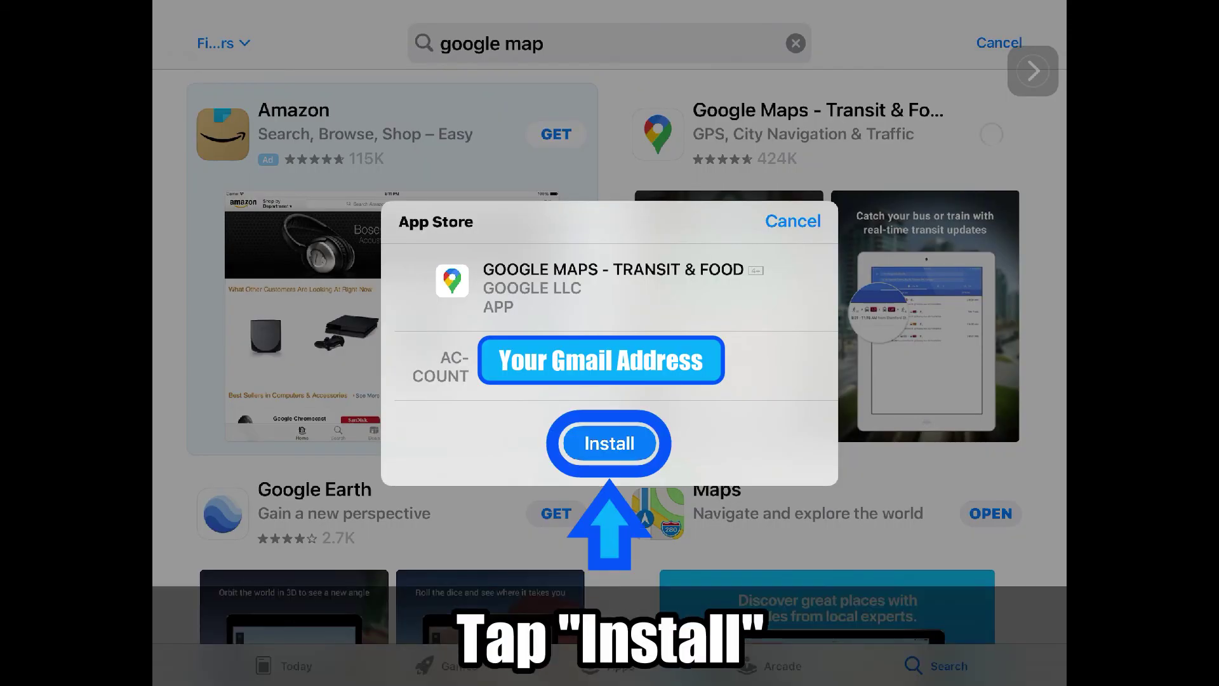
left_click(609, 444)
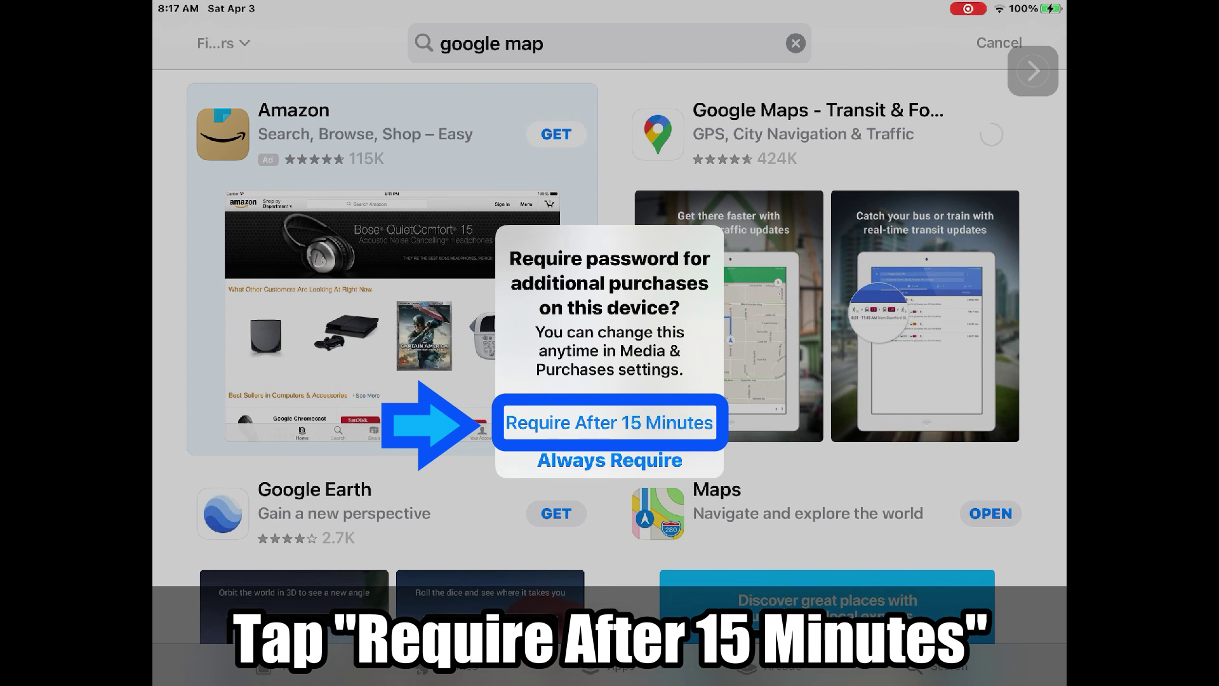
left_click(610, 422)
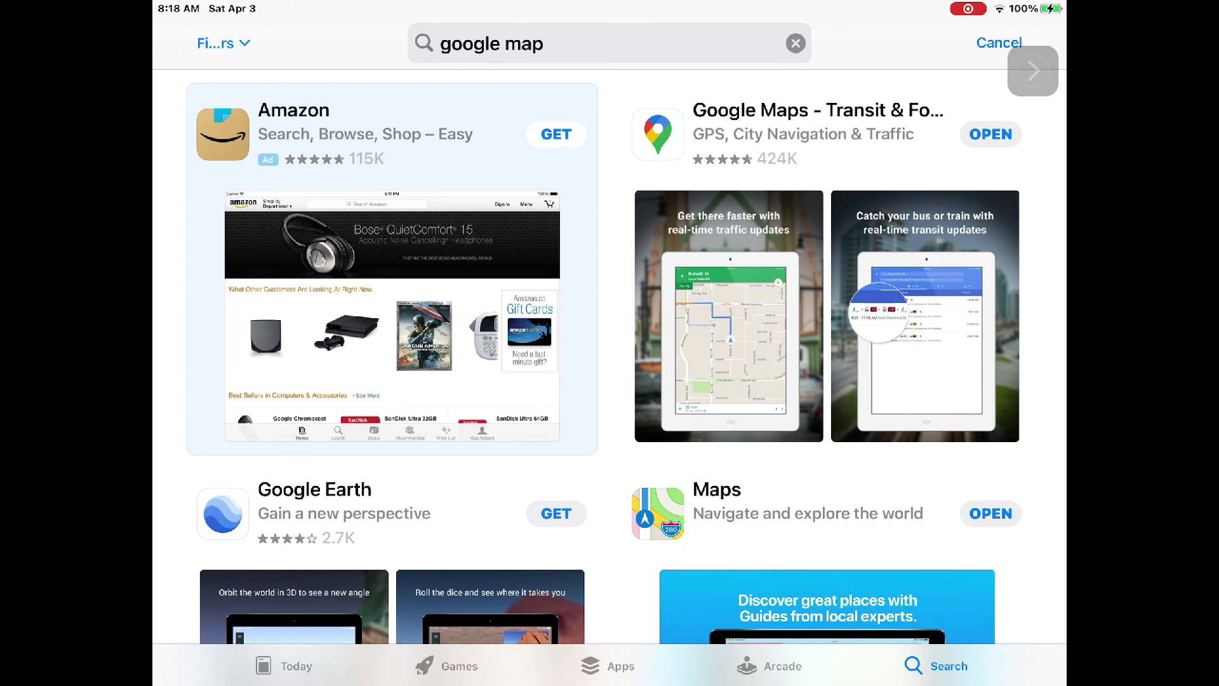
Return to the Home Screen, view Google Maps on the second page, then swipe back to the first.
key("super+h")
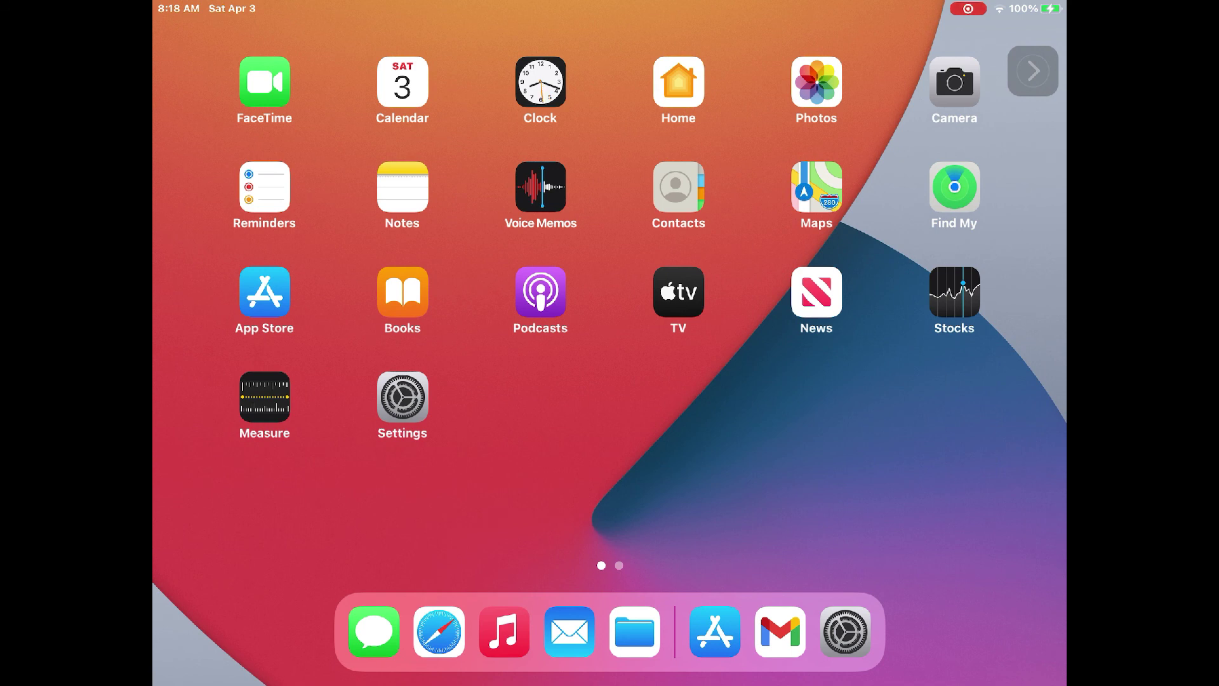
left_click_drag(826, 482, 381, 483)
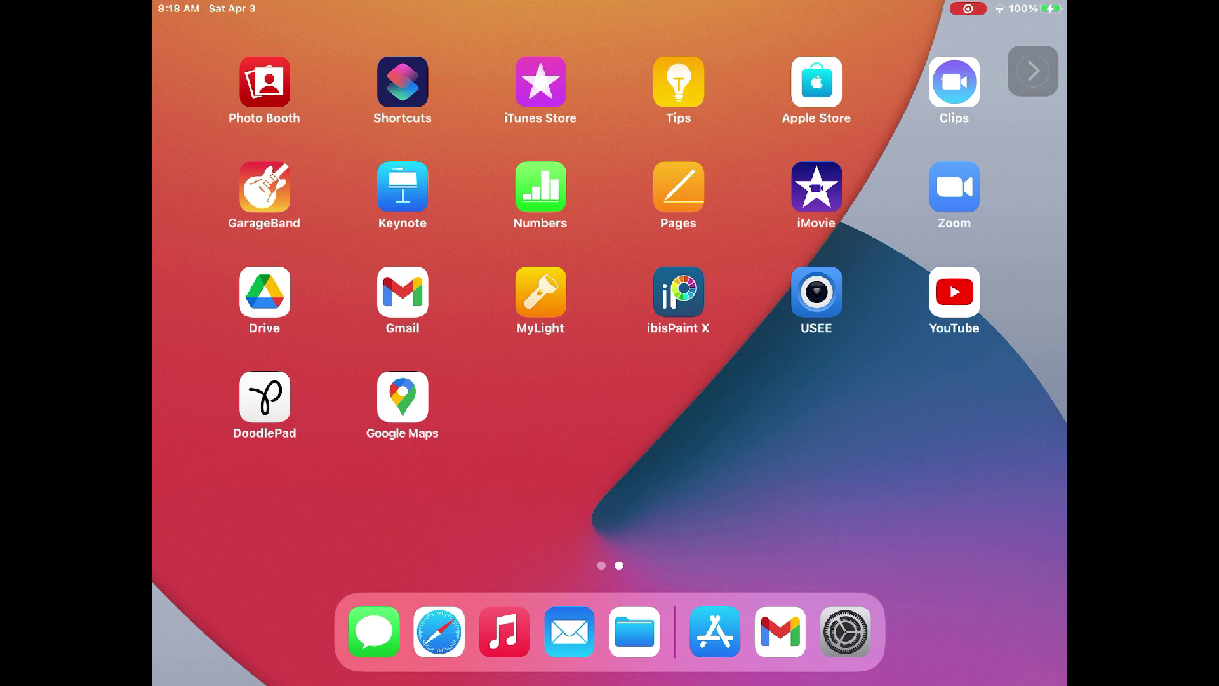
left_click_drag(444, 317, 825, 318)
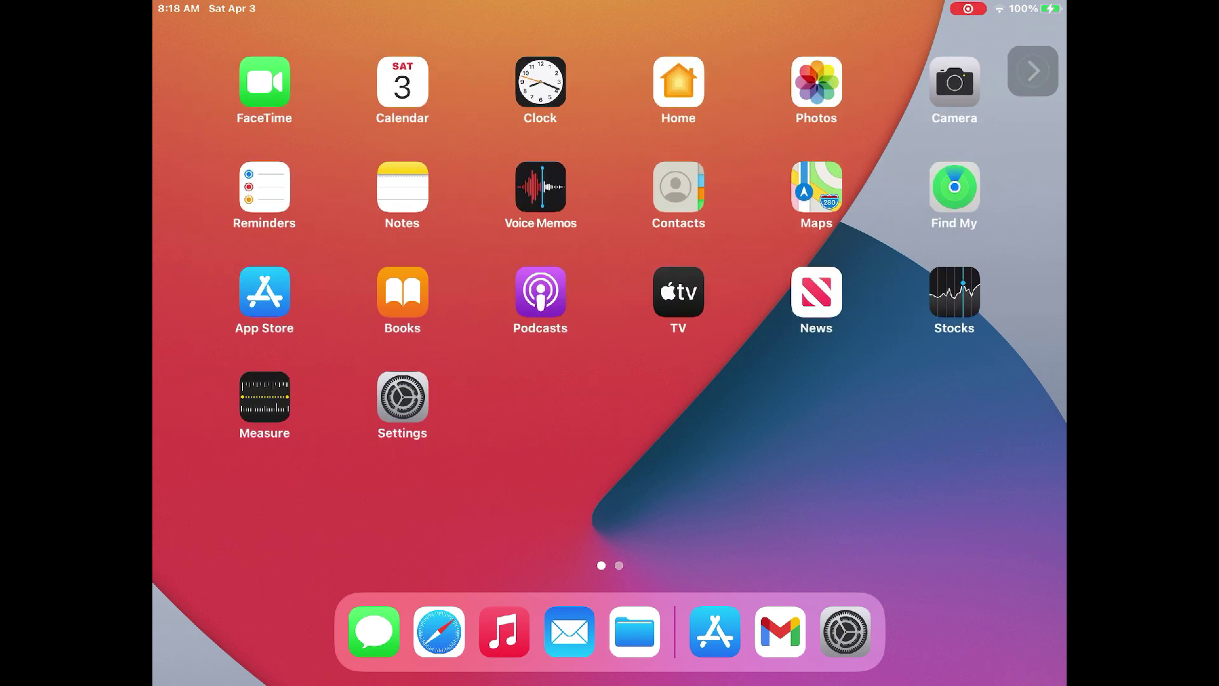